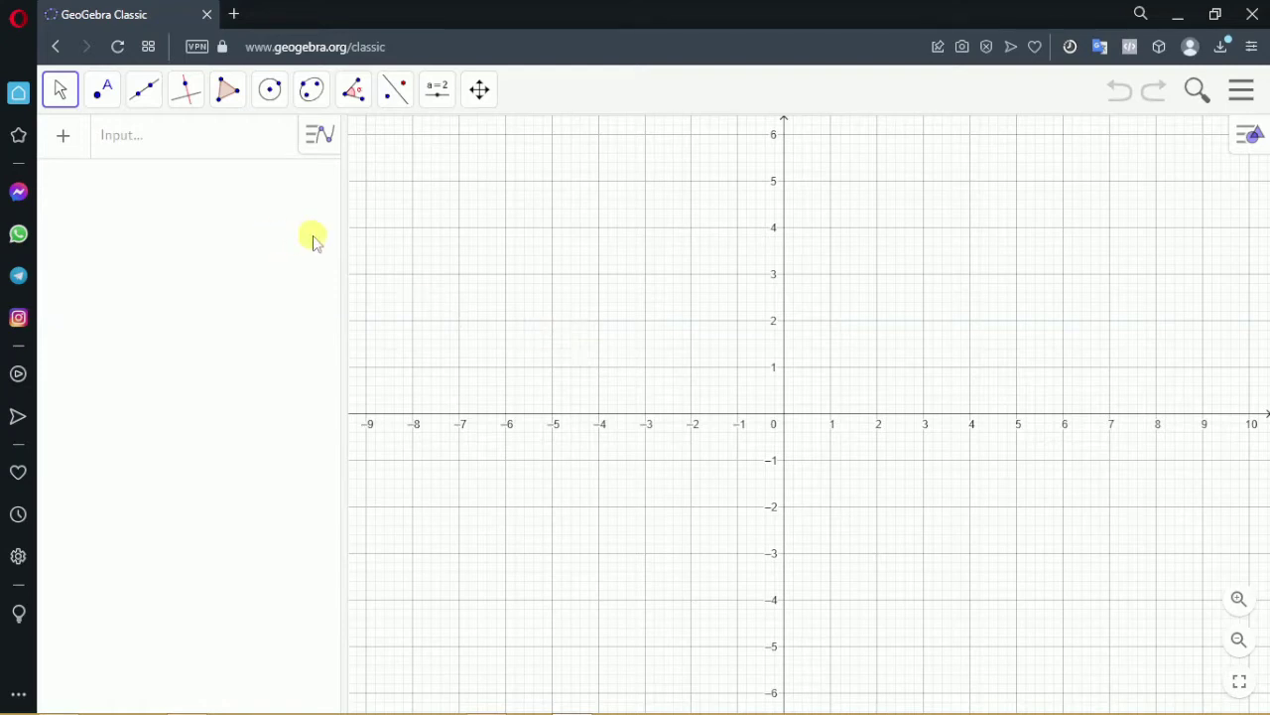
Enter the function f(x) = (x-a)^2, creating a slider for the parameter a
left_click(130, 133)
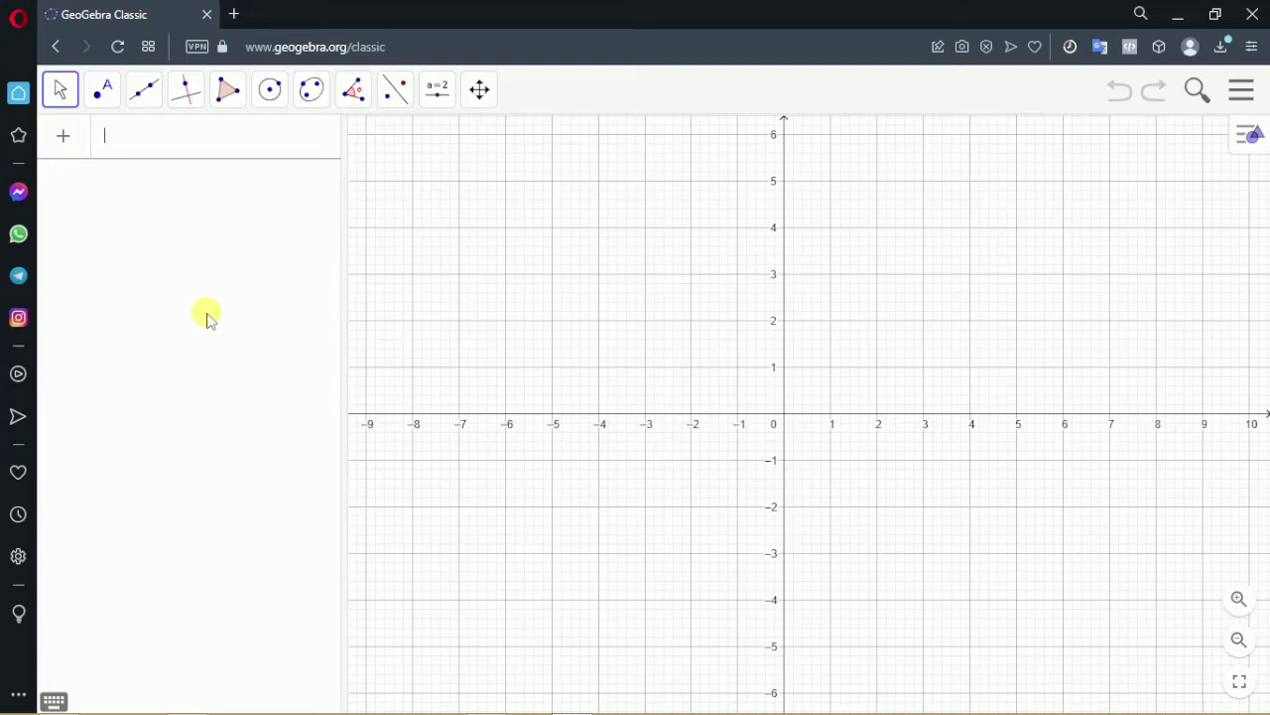
type("f")
type("(x")
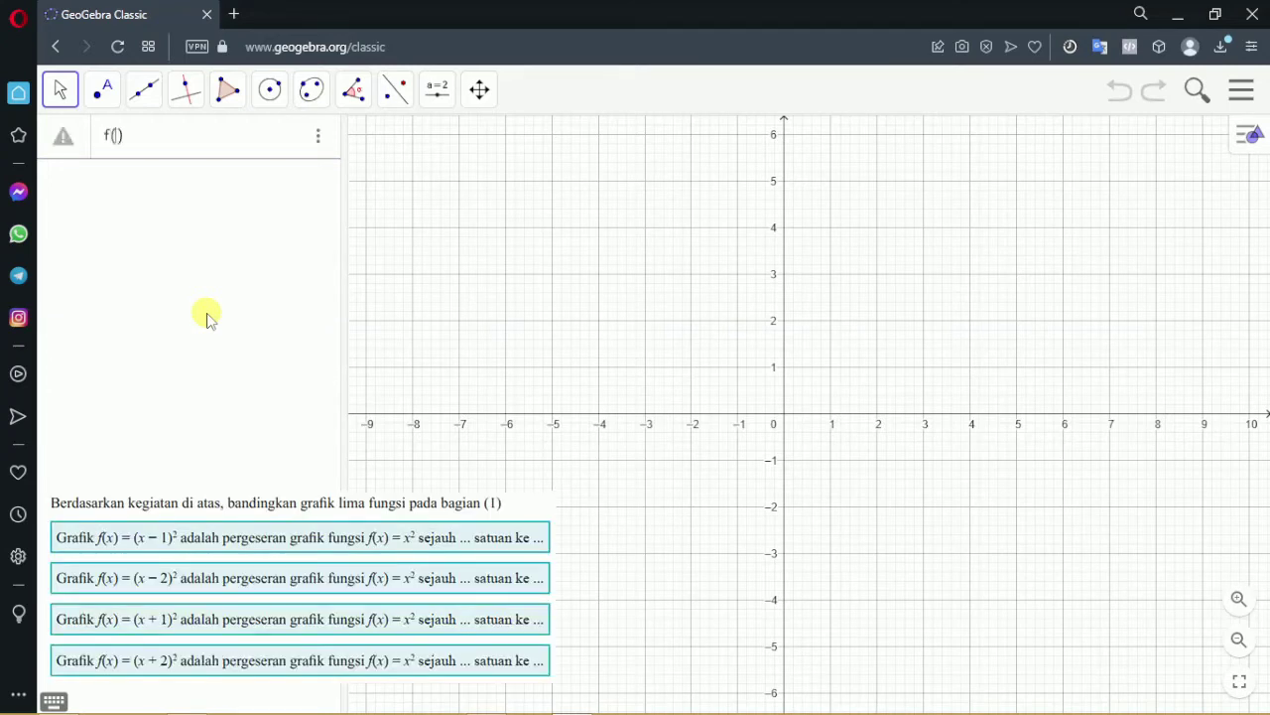
type(") = ")
type("(")
type("x")
type("-a")
type("^2")
key("Return")
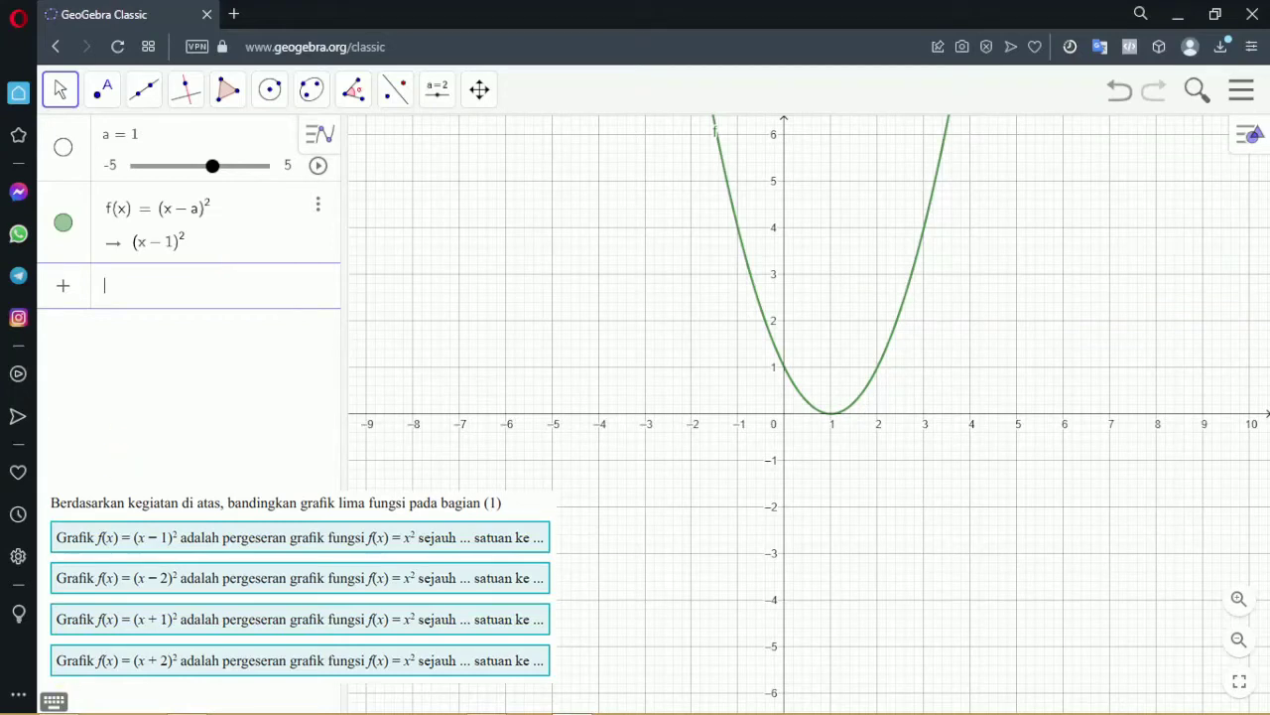
left_click(54, 700)
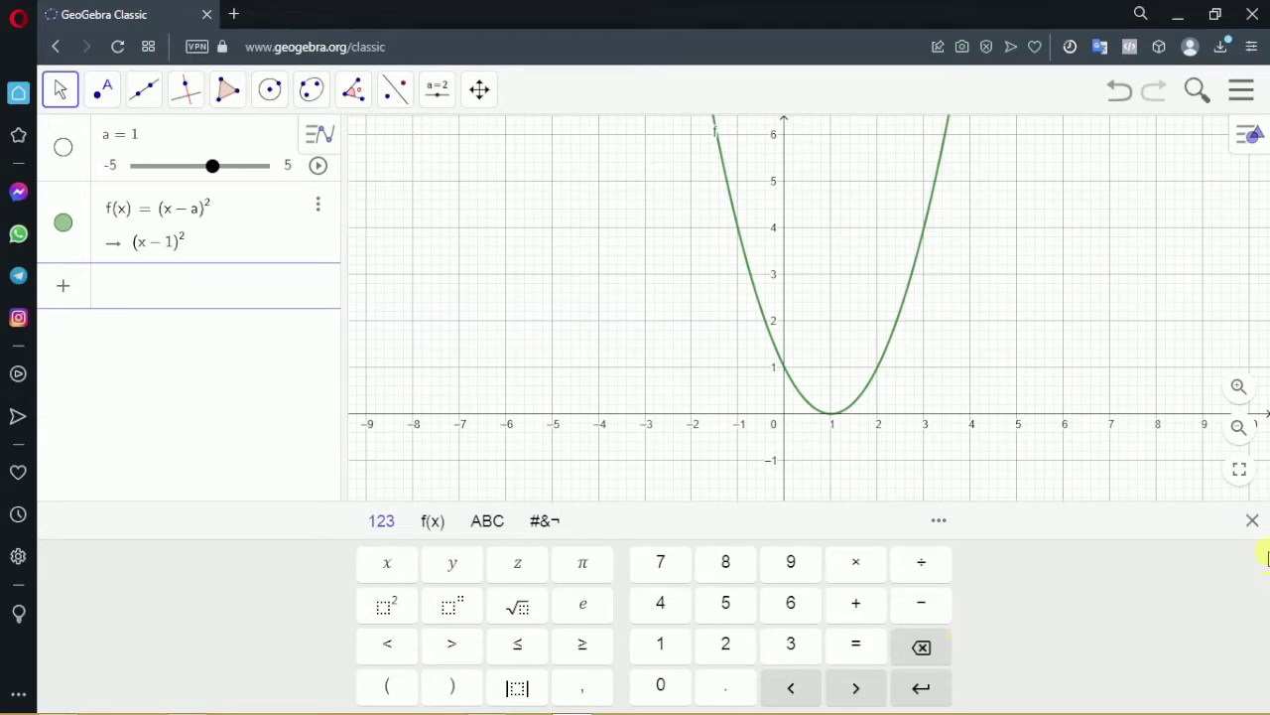
left_click(1252, 520)
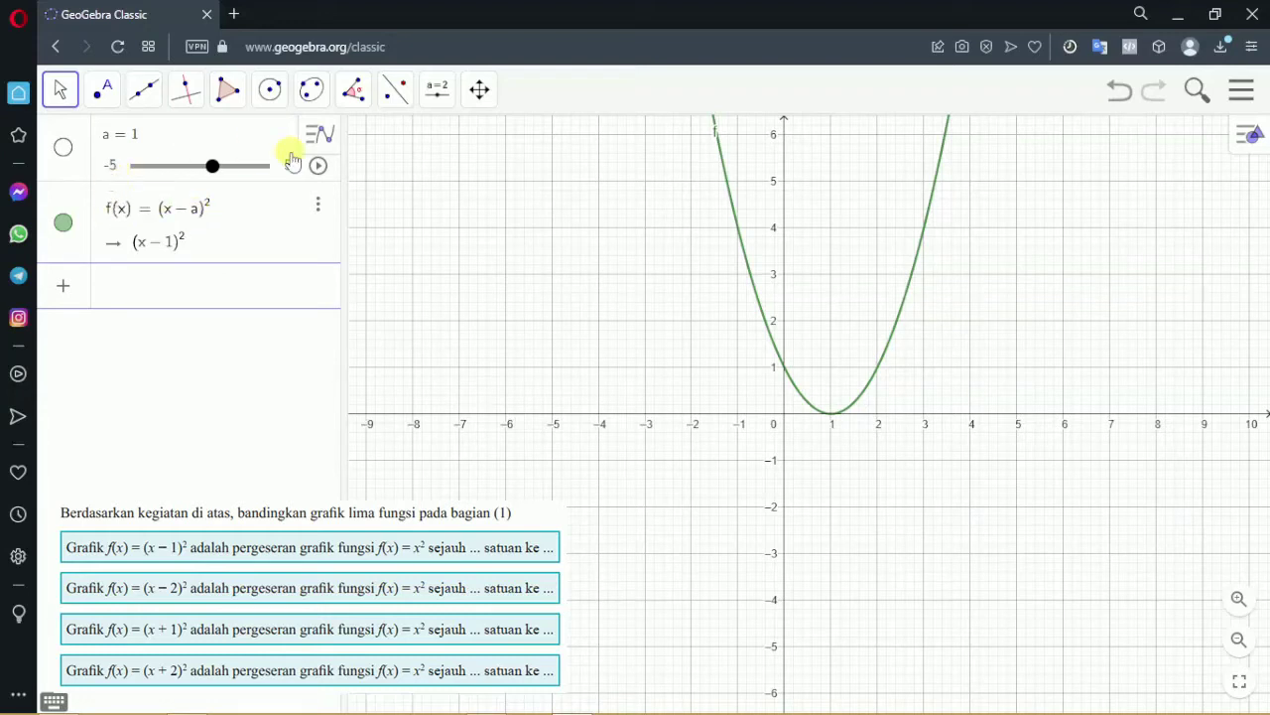
Move slider a to 0.8
left_click(214, 169)
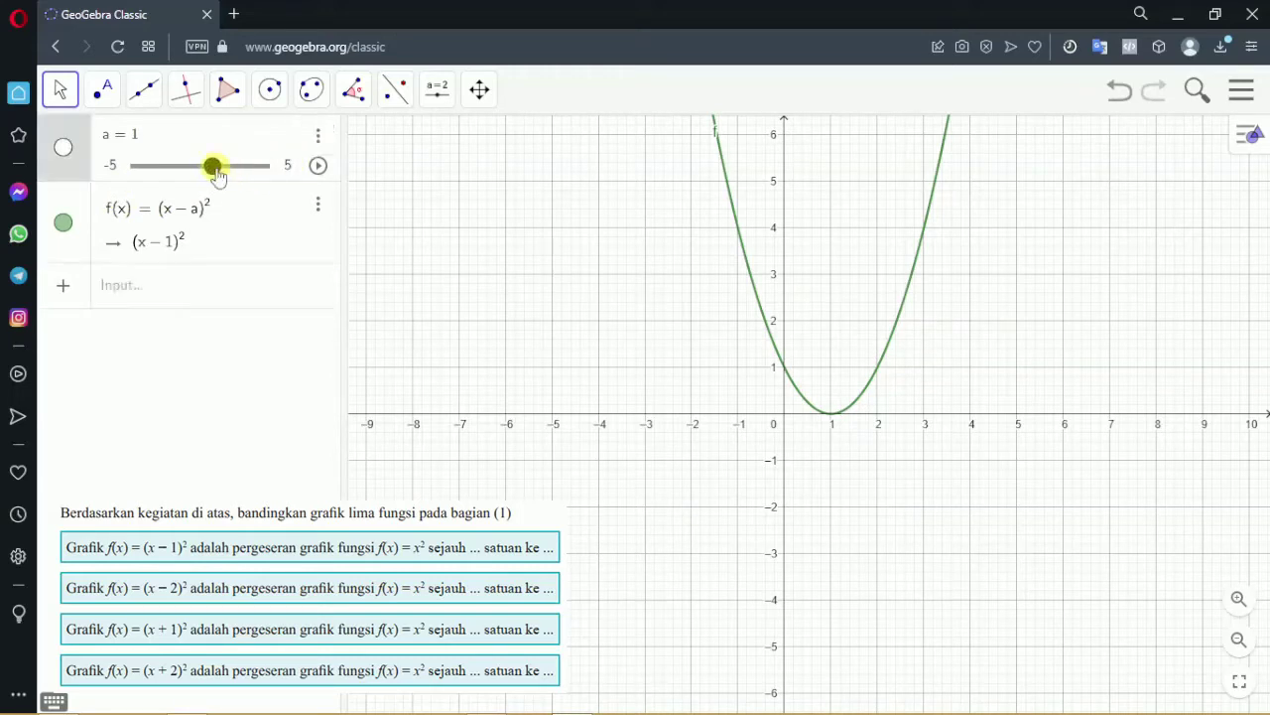
mouse_move(216, 173)
left_mouse_down()
mouse_move(200, 173)
mouse_move(212, 173)
left_mouse_up()
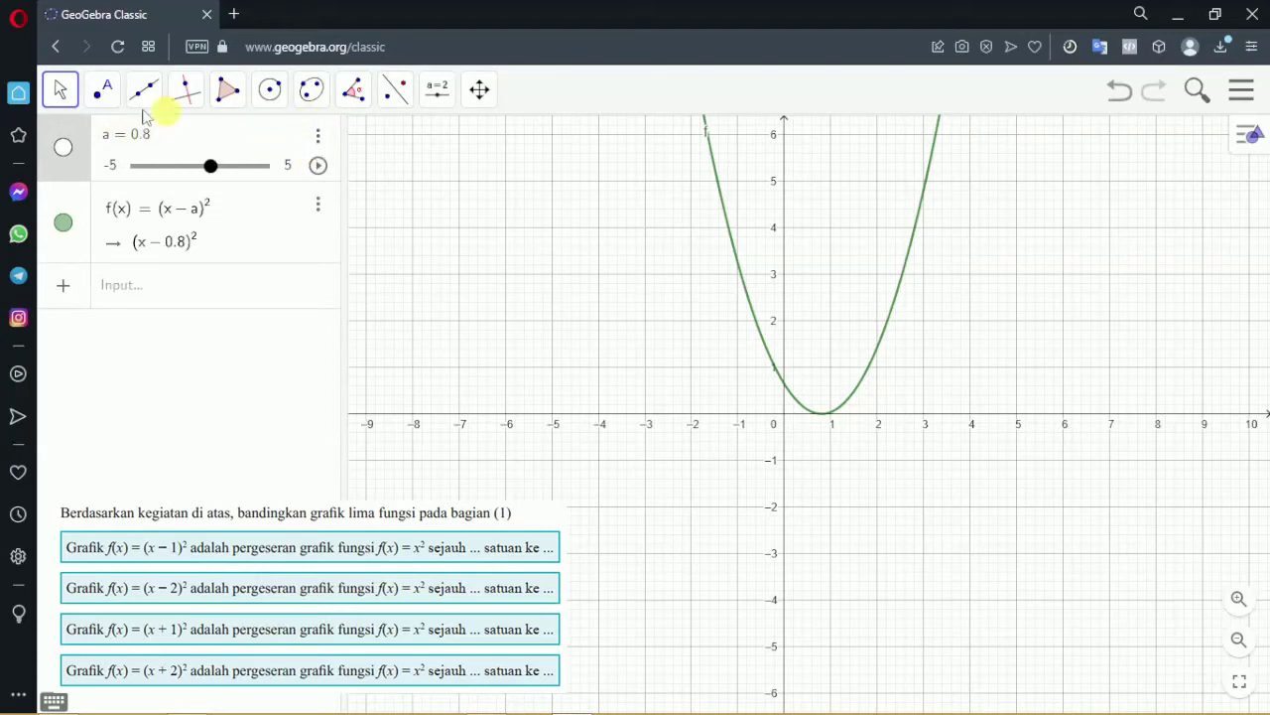
left_click(318, 137)
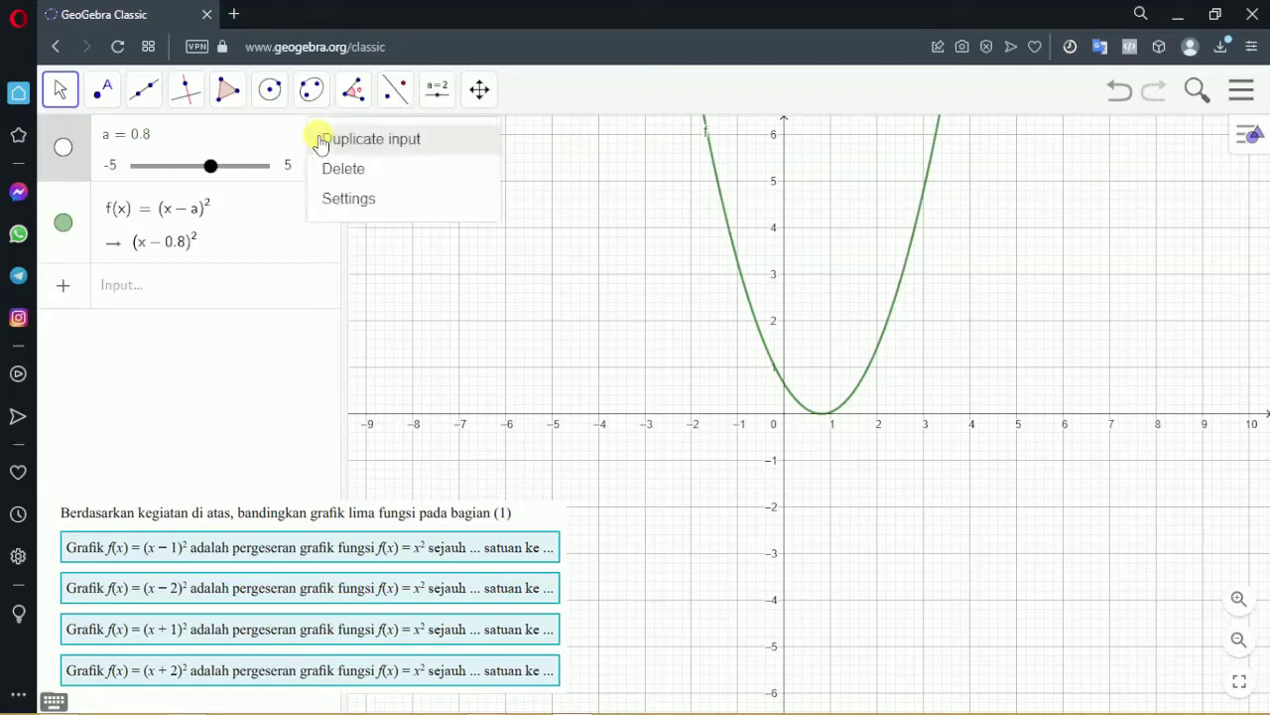
left_click(349, 199)
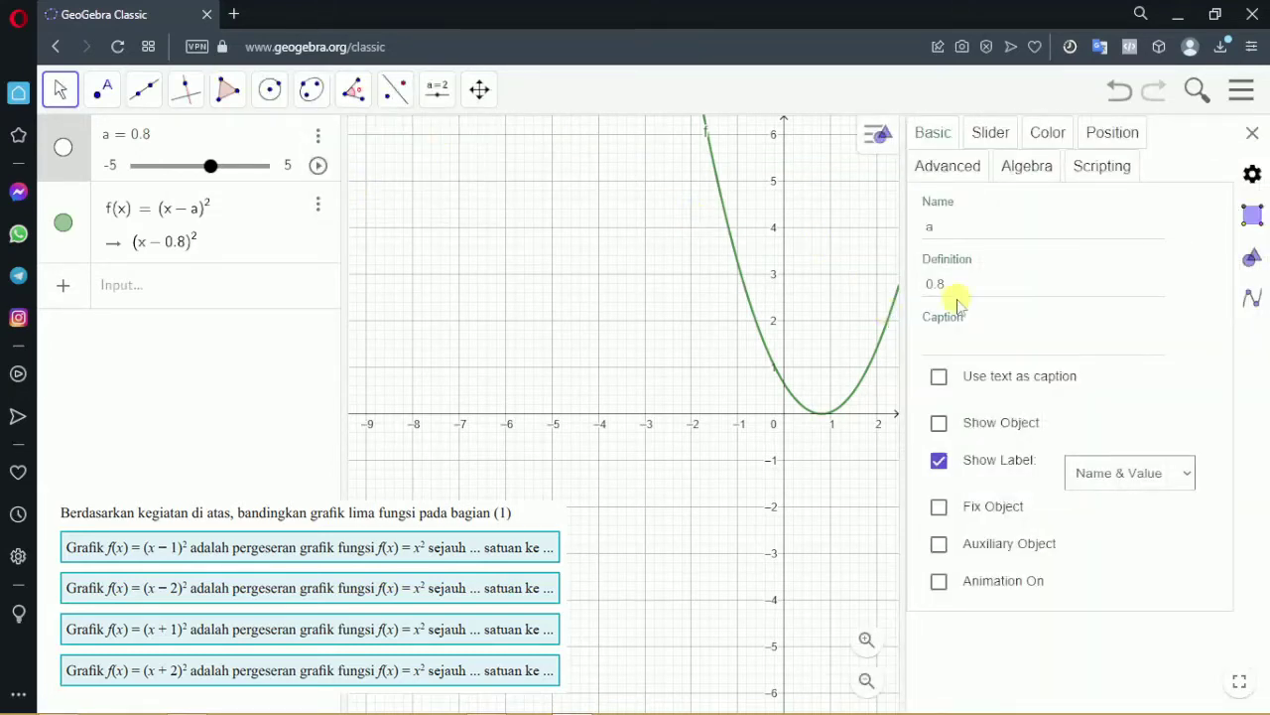
left_click(992, 142)
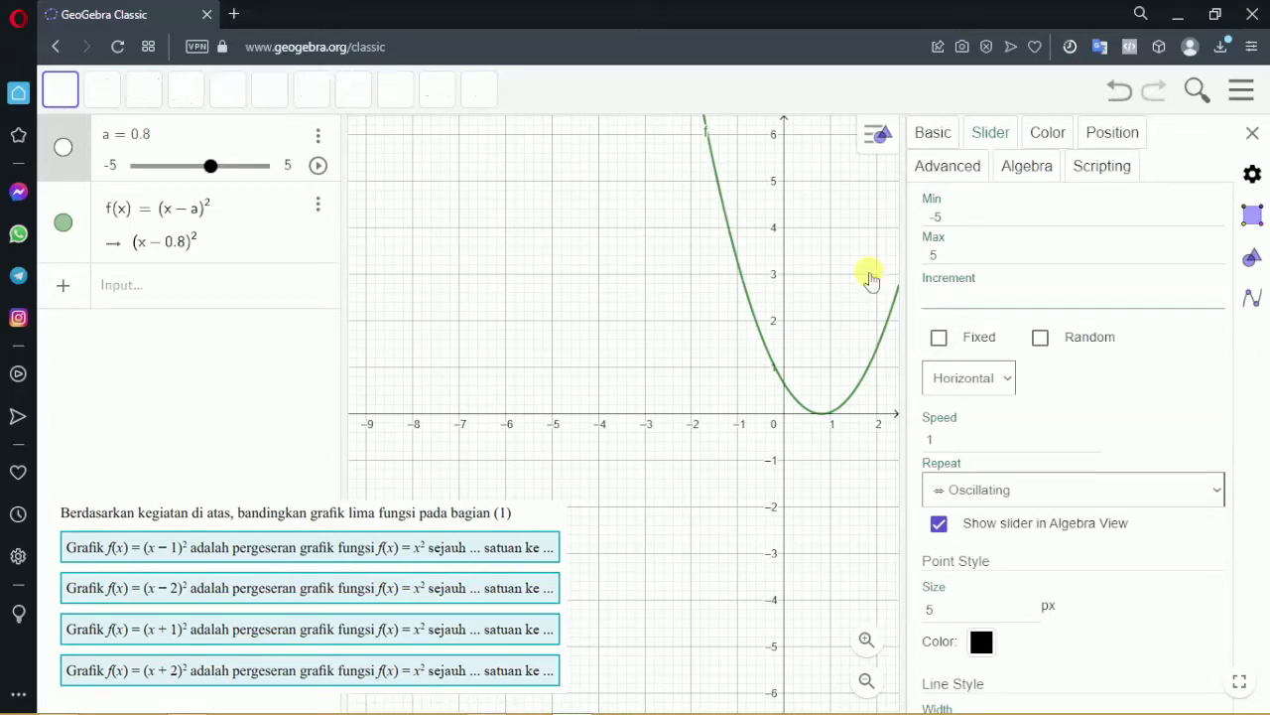
left_click(871, 279)
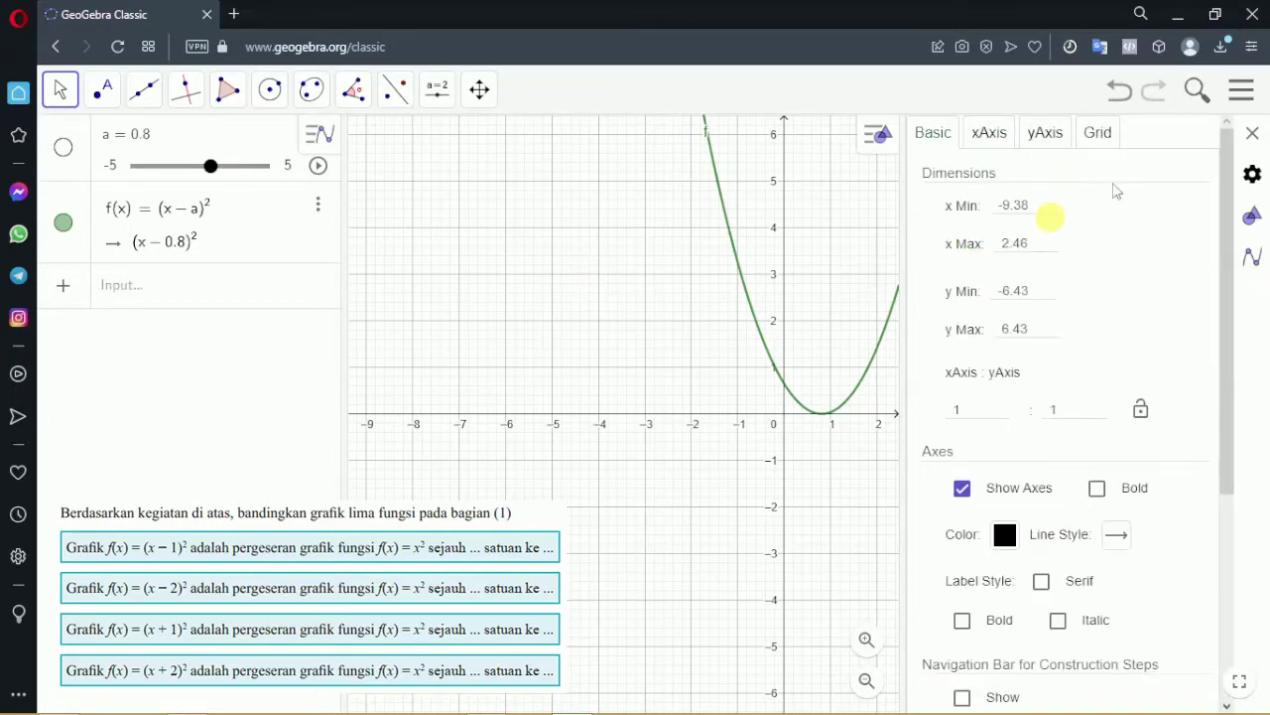
left_click(1253, 135)
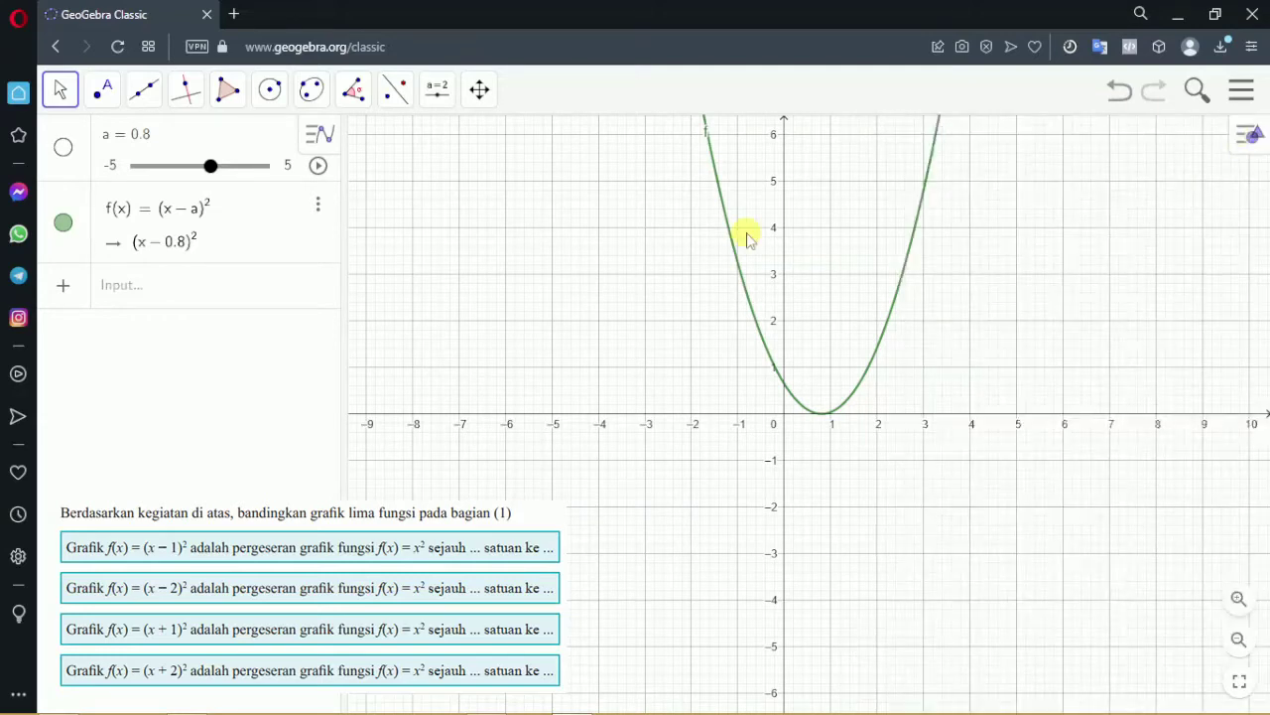
Move slider a to -1.1, and give it an increment of 1 with the Fixed option enabled
left_click_drag(210, 179, 185, 171)
left_click(318, 141)
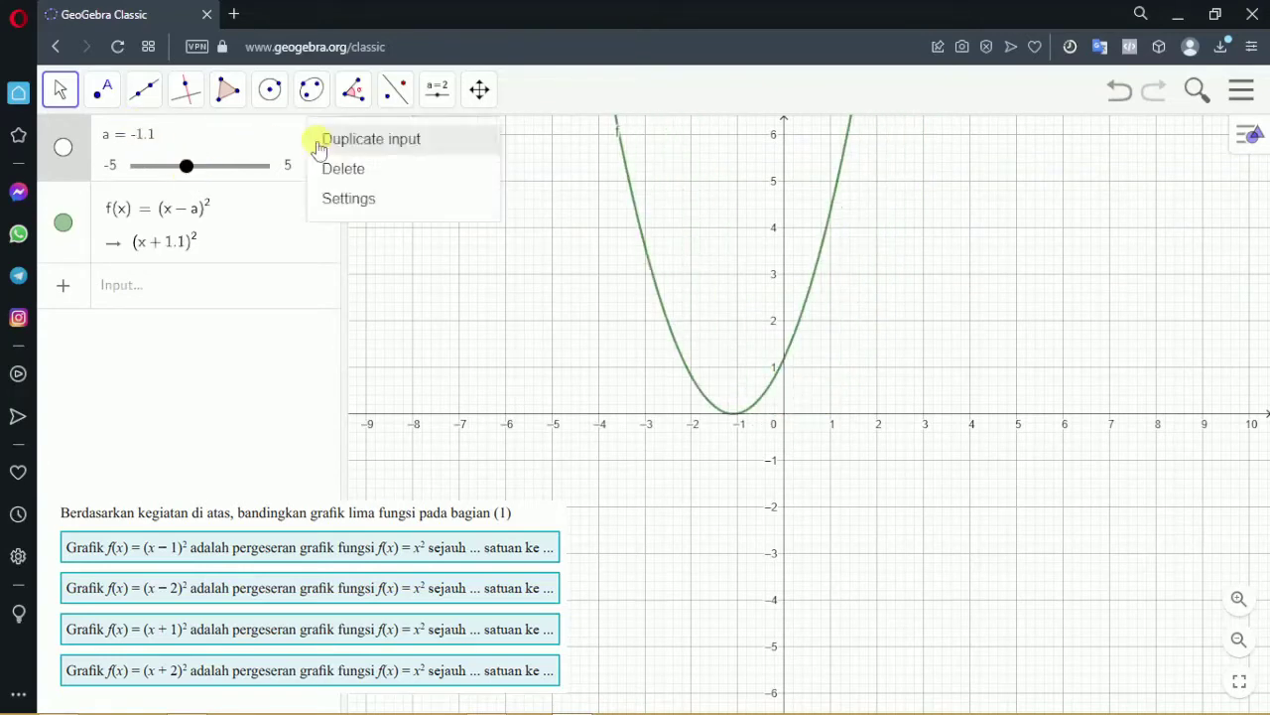
left_click(327, 199)
left_click(317, 136)
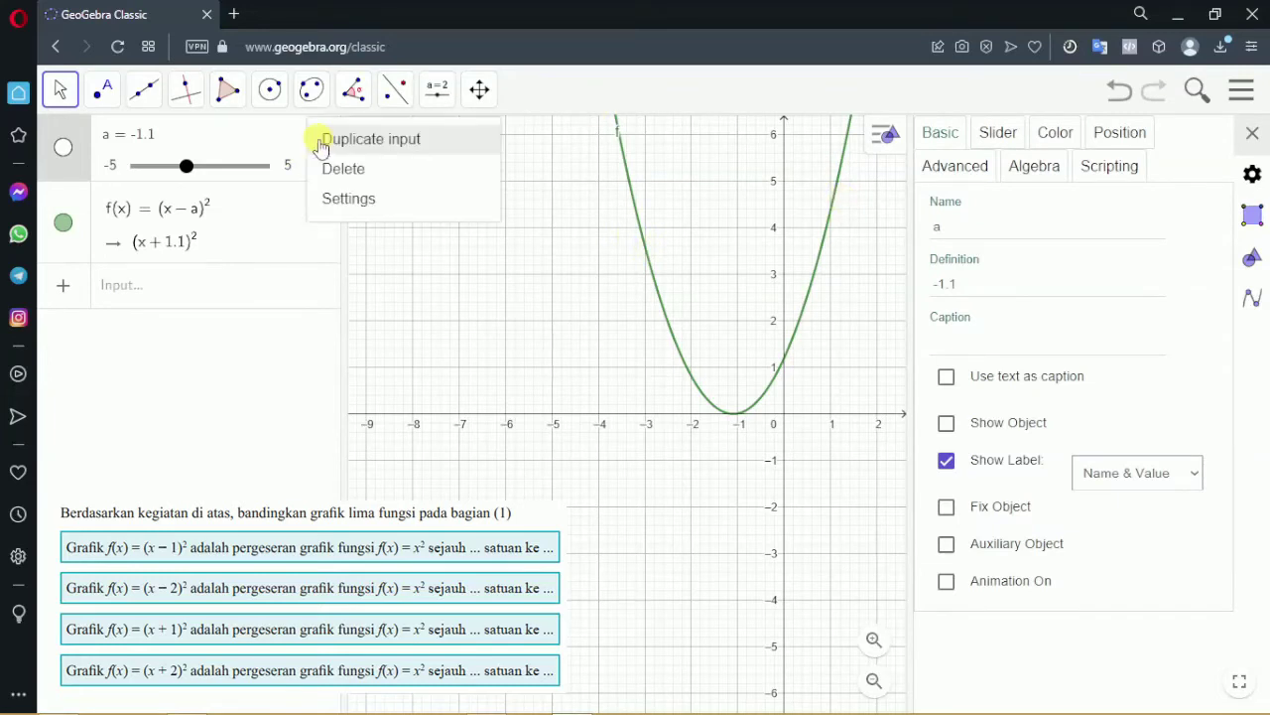
left_click(329, 199)
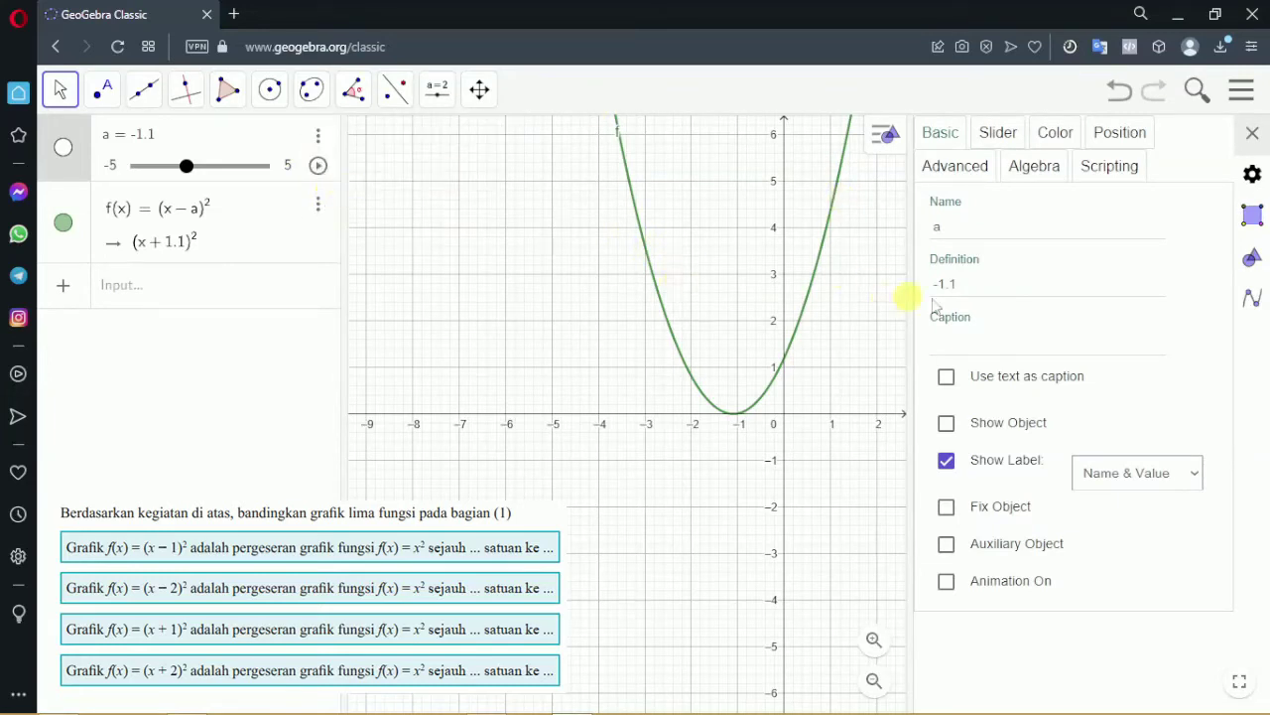
left_click(998, 136)
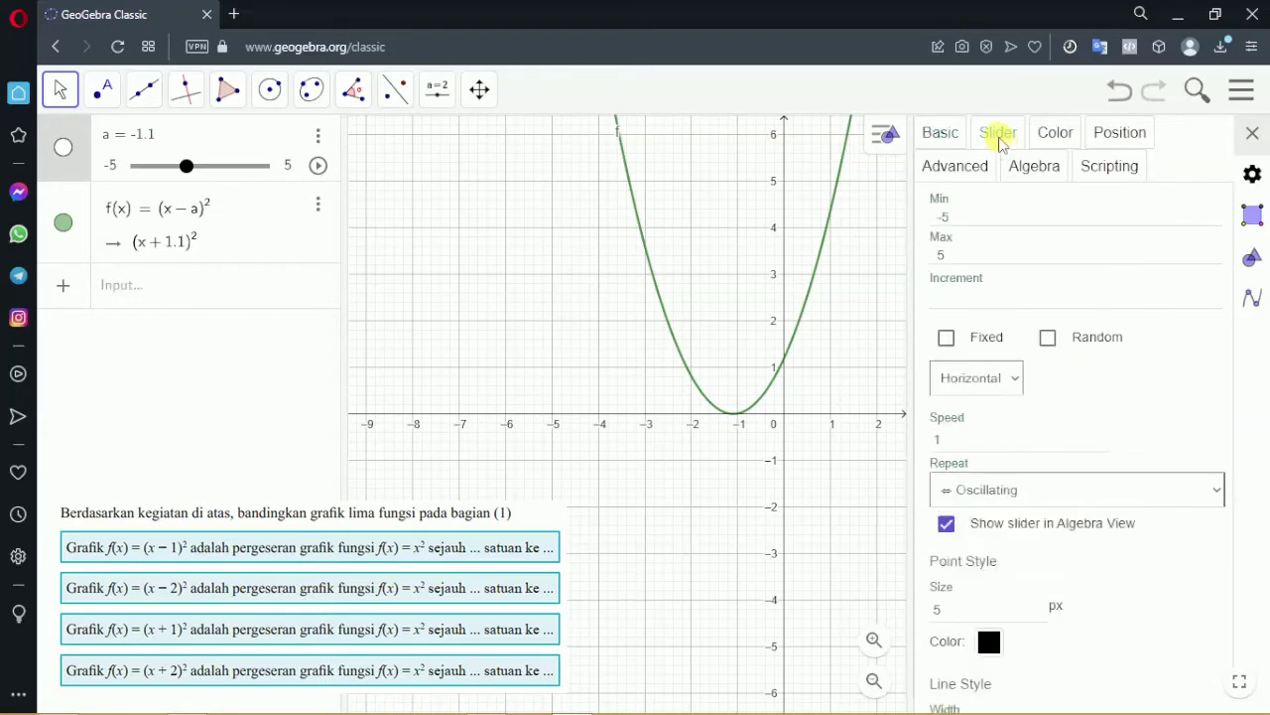
left_click(965, 296)
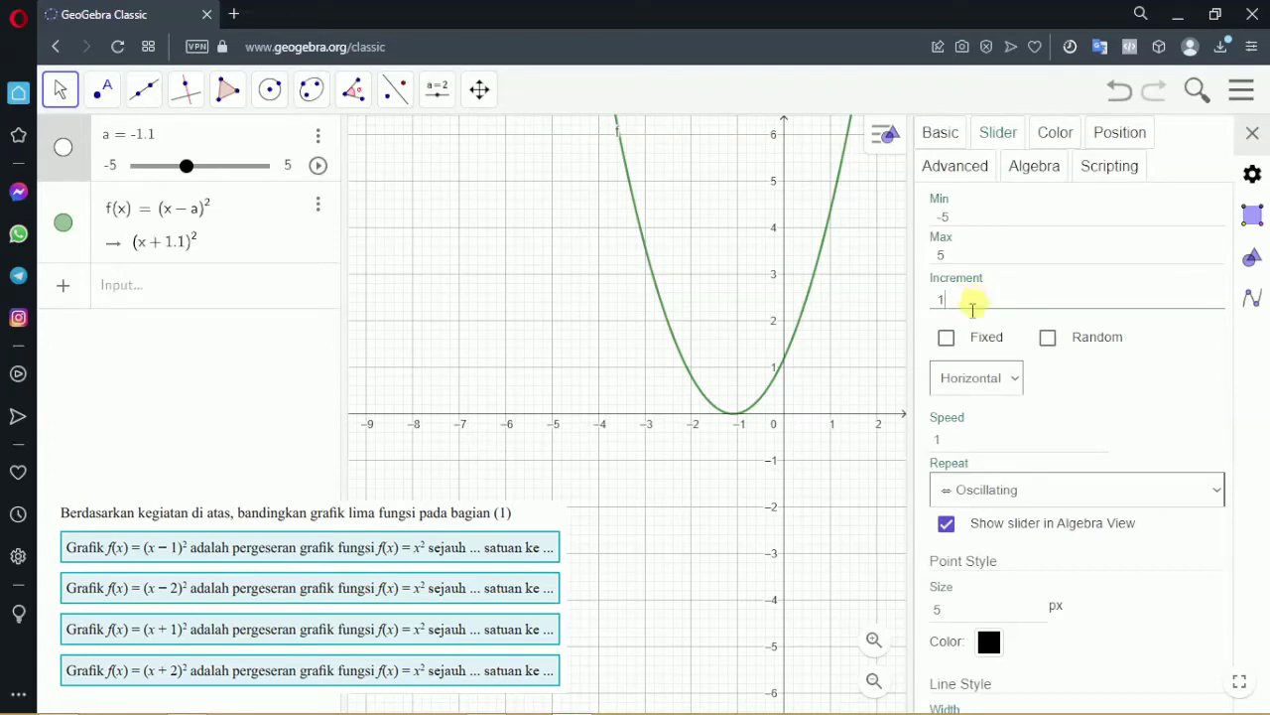
left_click(948, 340)
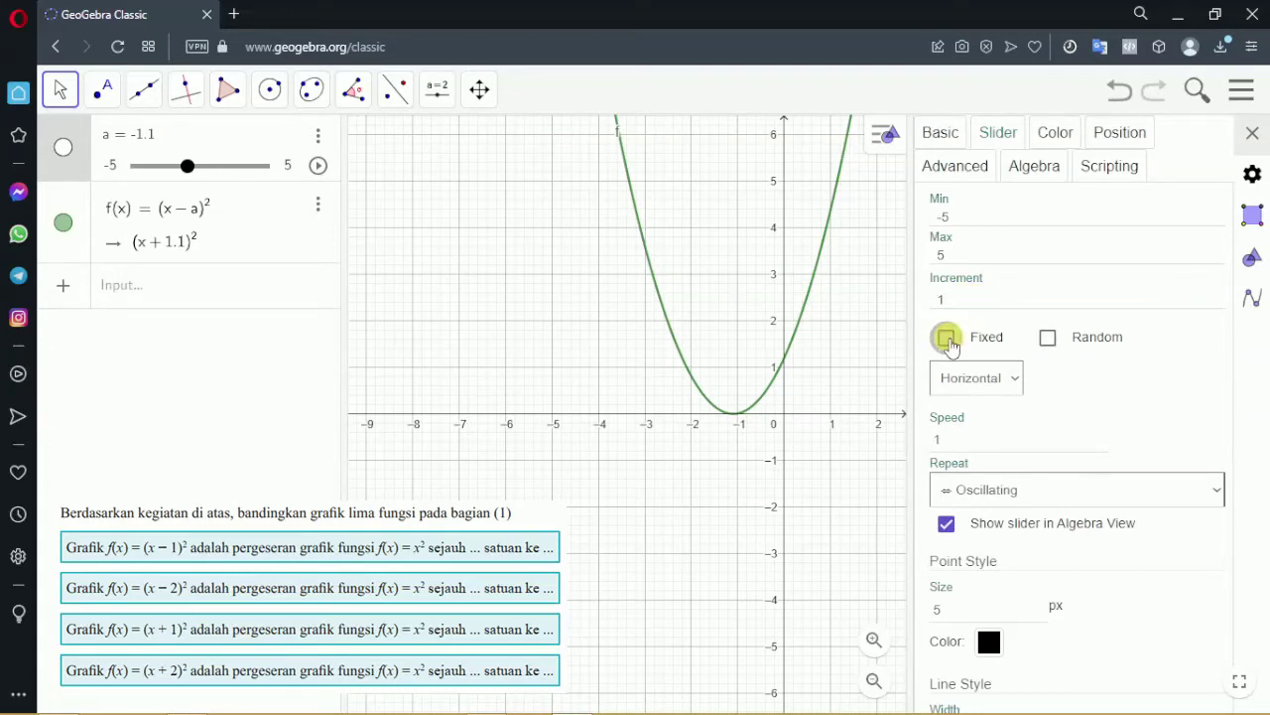
left_click(949, 337)
left_click(878, 331)
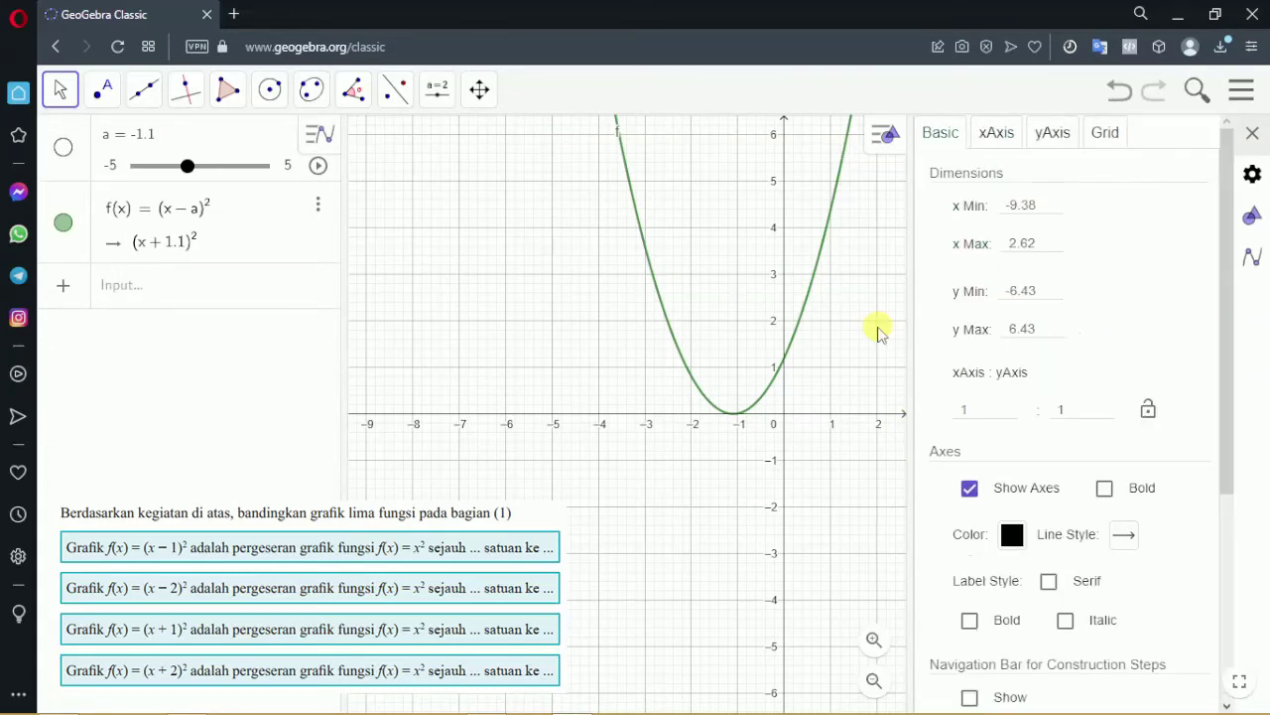
Set slider a to 0 to show the base parabola, and close the slider's settings
left_click(188, 168)
mouse_move(191, 175)
left_mouse_down()
mouse_move(229, 173)
mouse_move(166, 172)
mouse_move(202, 169)
left_mouse_up()
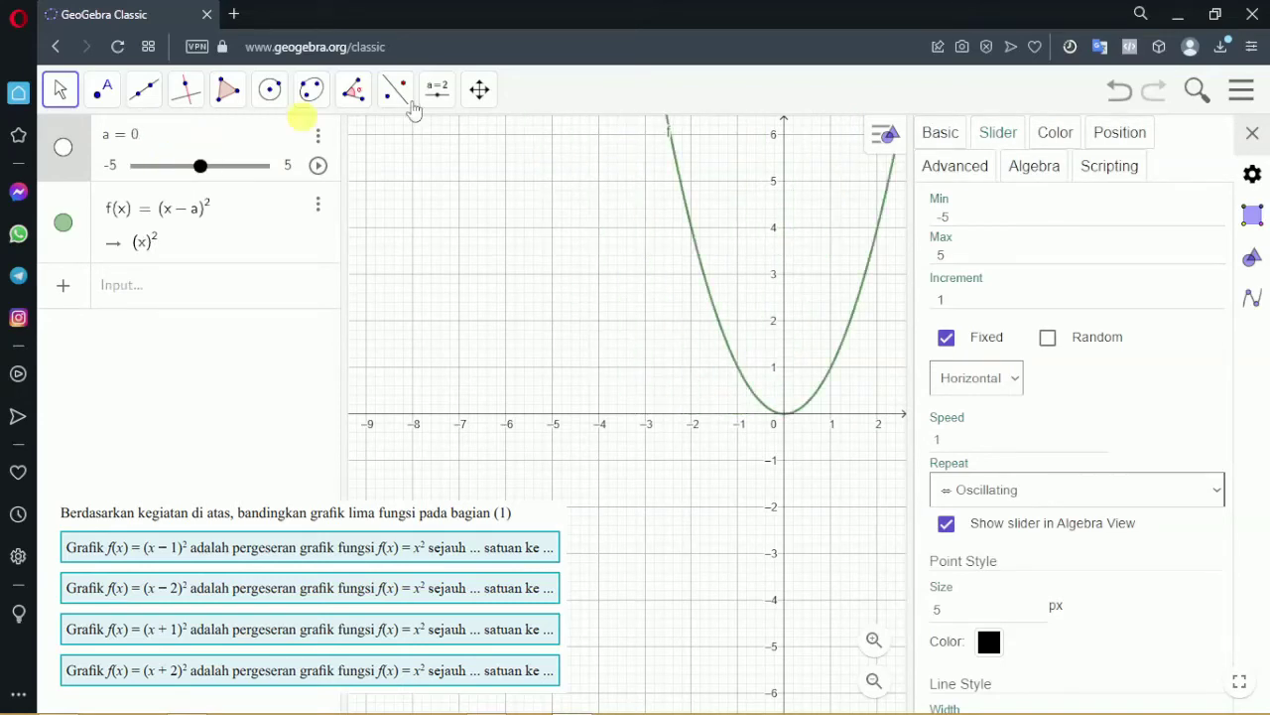
left_click(1252, 133)
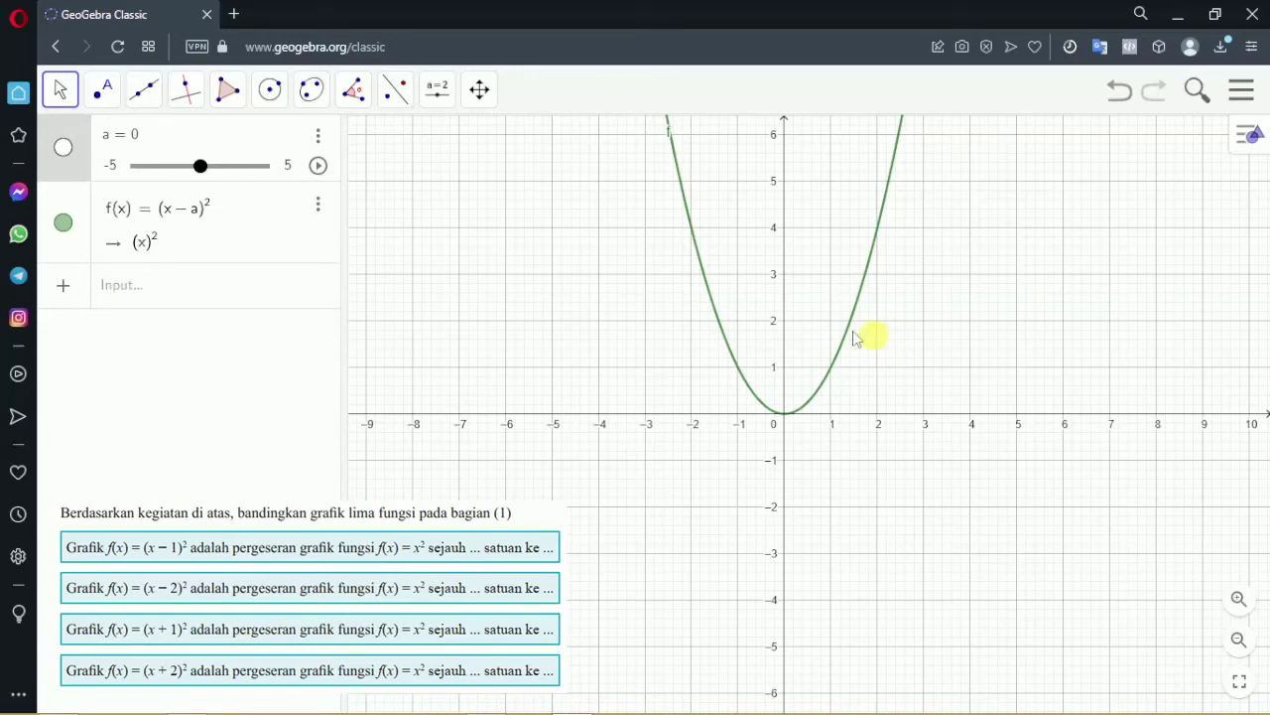
Set slider a to 1 to shift the parabola to f(x) = (x-1)^2
left_click_drag(680, 326, 611, 346)
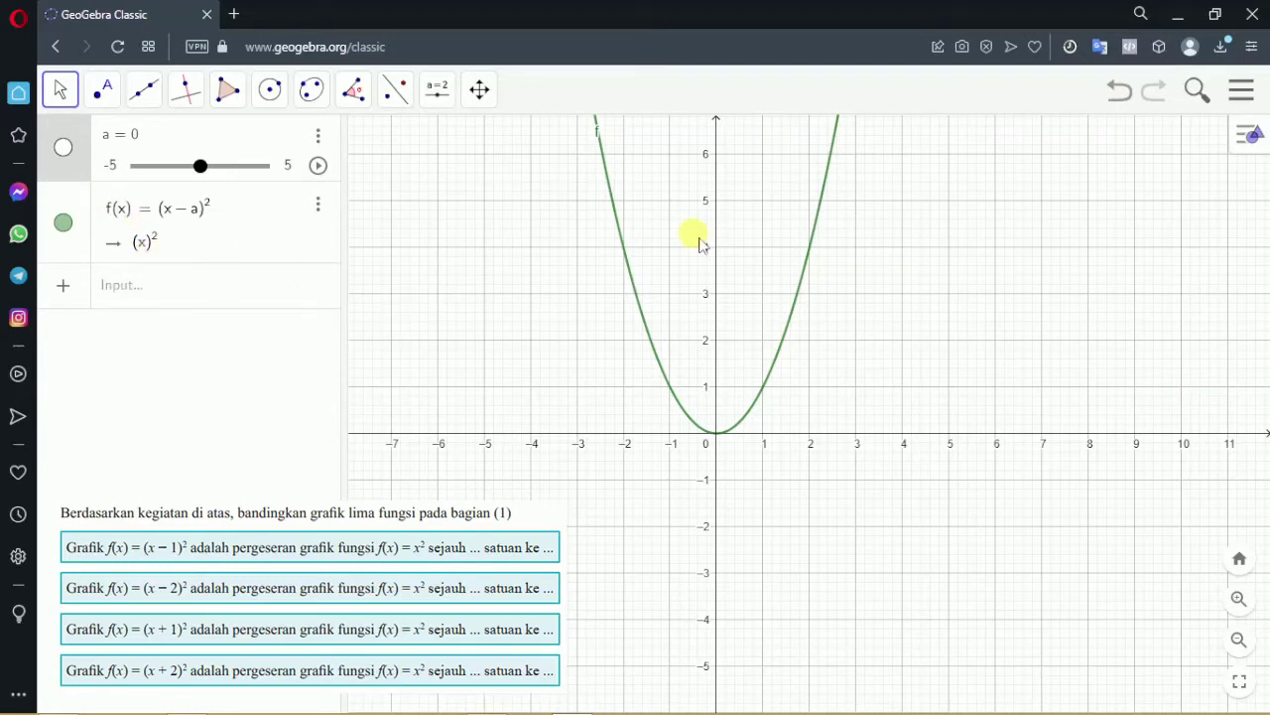
left_click_drag(714, 227, 655, 310)
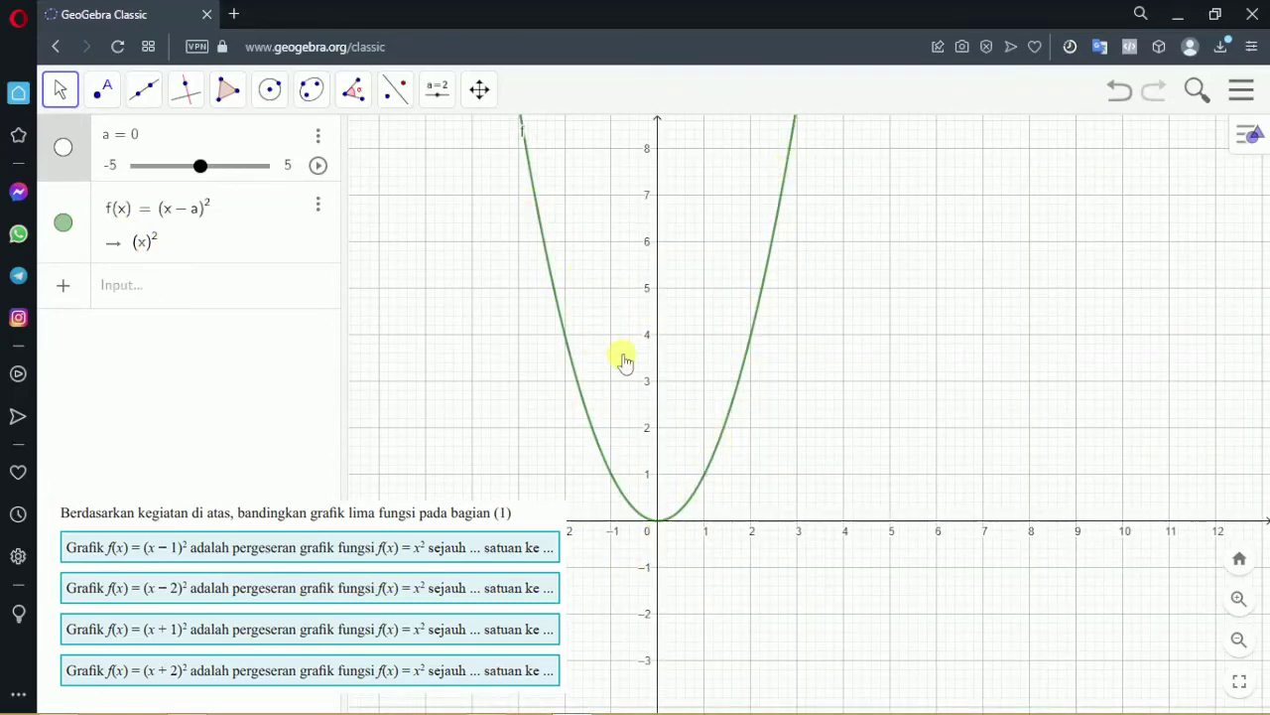
left_click_drag(623, 361, 623, 343)
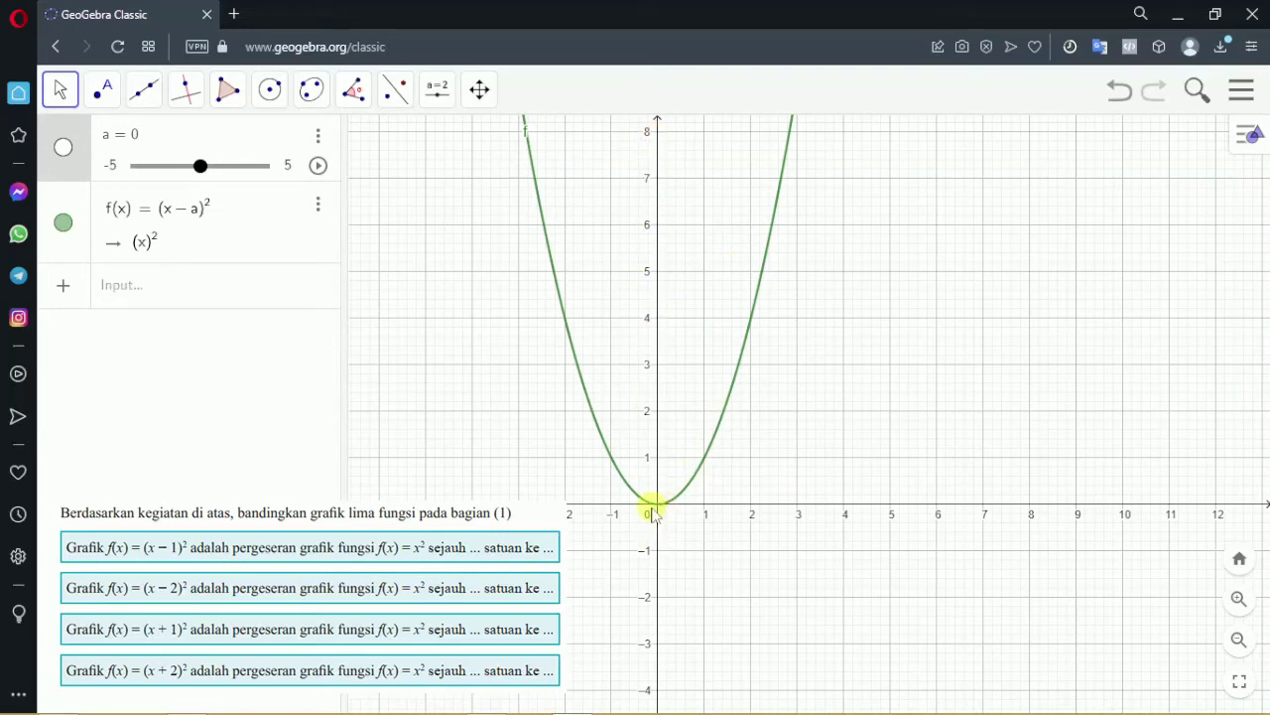
left_click_drag(660, 504, 660, 462)
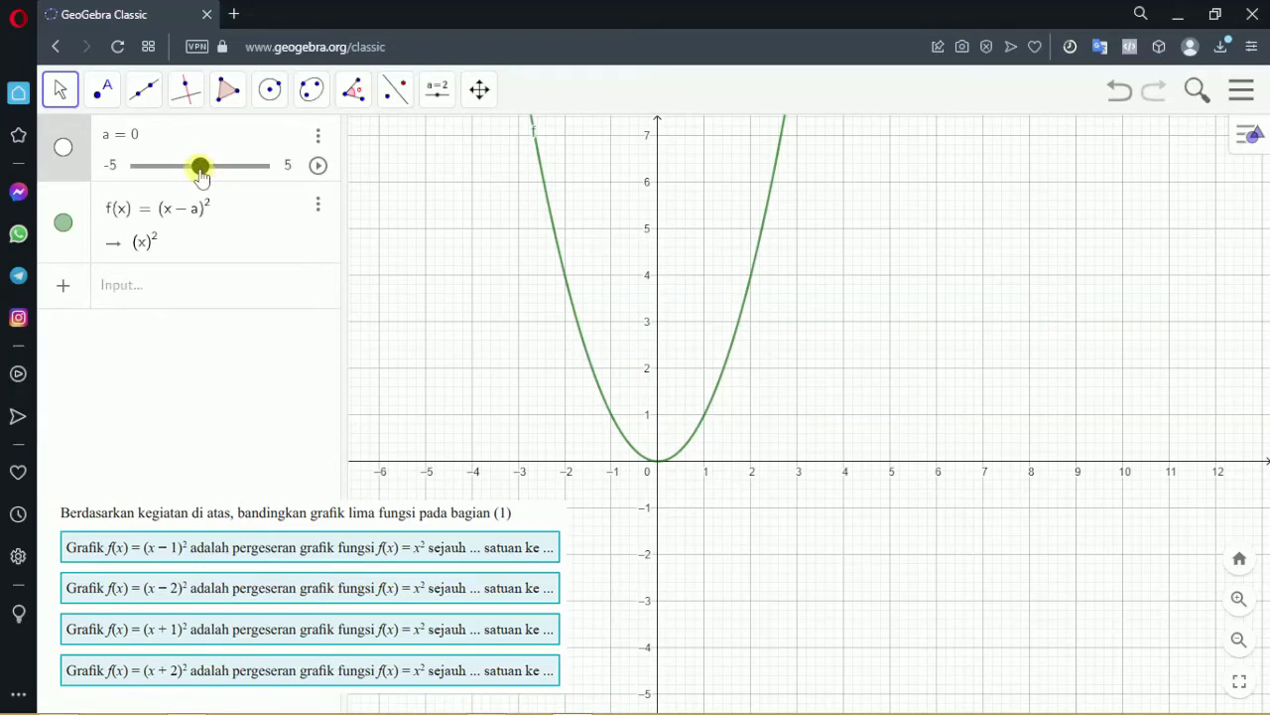
left_click_drag(202, 167, 214, 170)
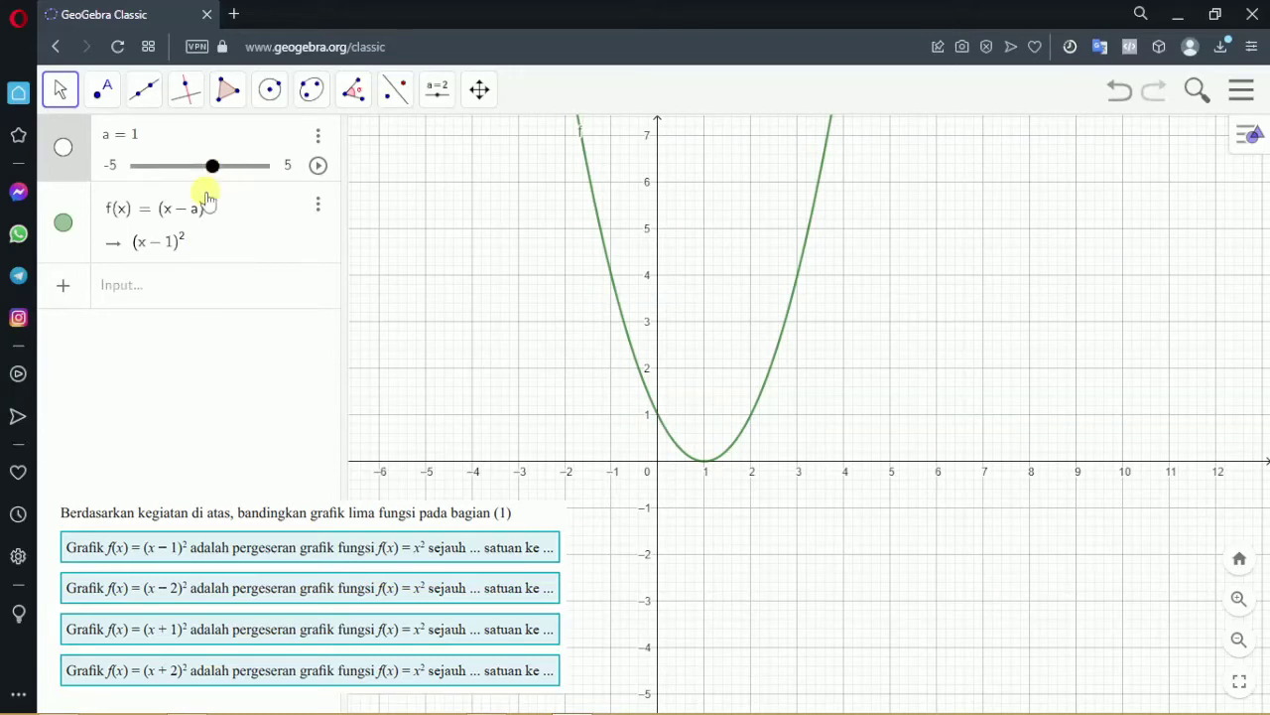
Change the function definition to f(x) = (x+a)^2 by replacing the minus sign with a plus
left_click(182, 214)
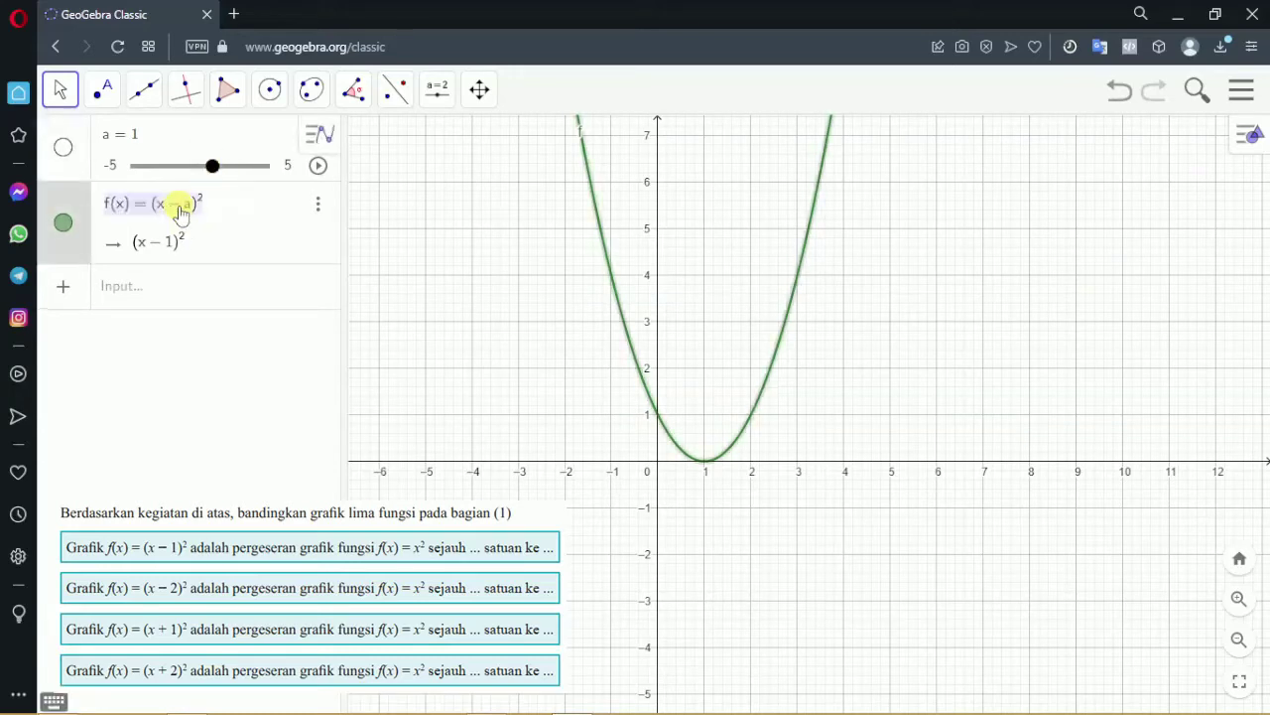
key("BackSpace")
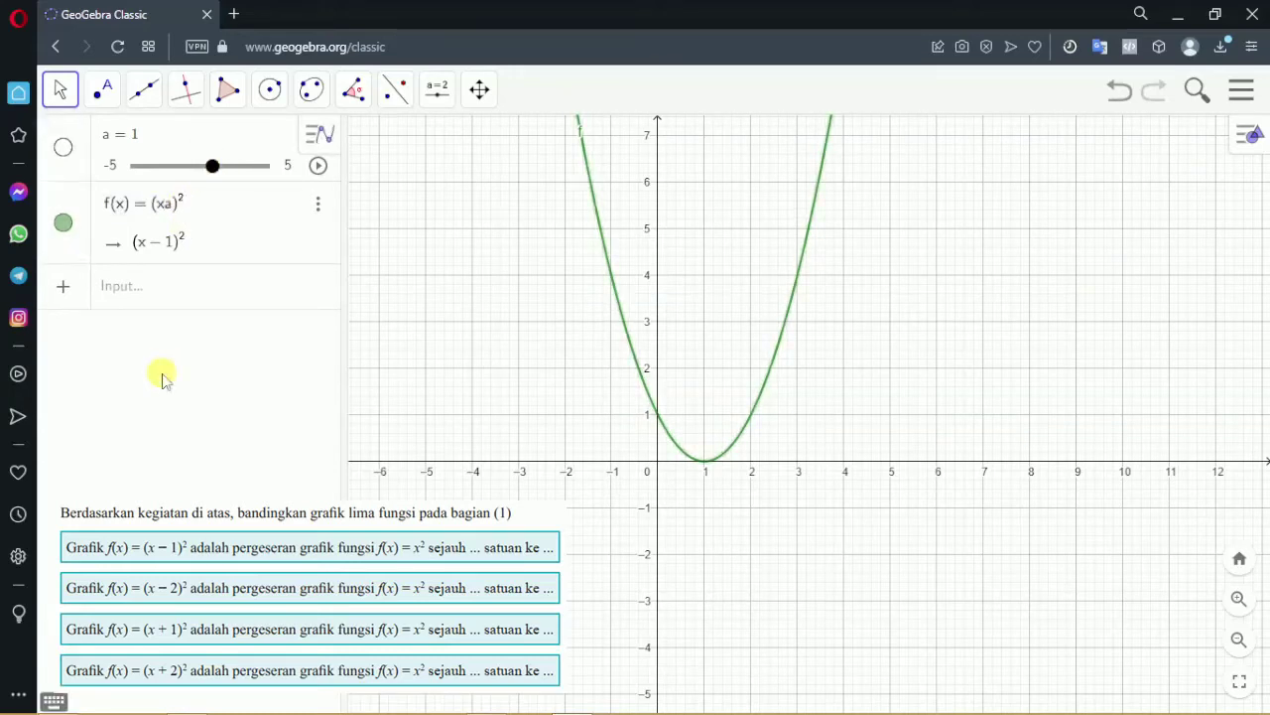
type("+")
left_click(402, 338)
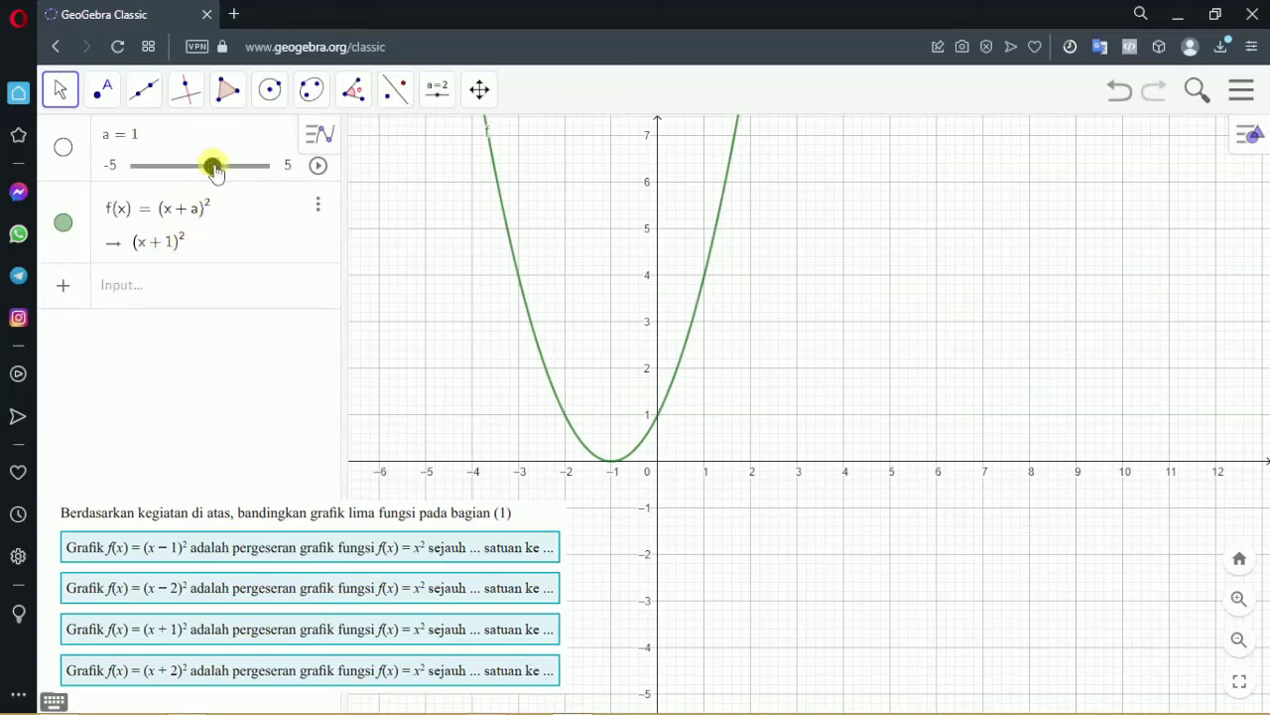
Step slider a through 0, 1 and 2 to compare the shifts of f(x) = (x+a)^2
left_click_drag(211, 169, 199, 170)
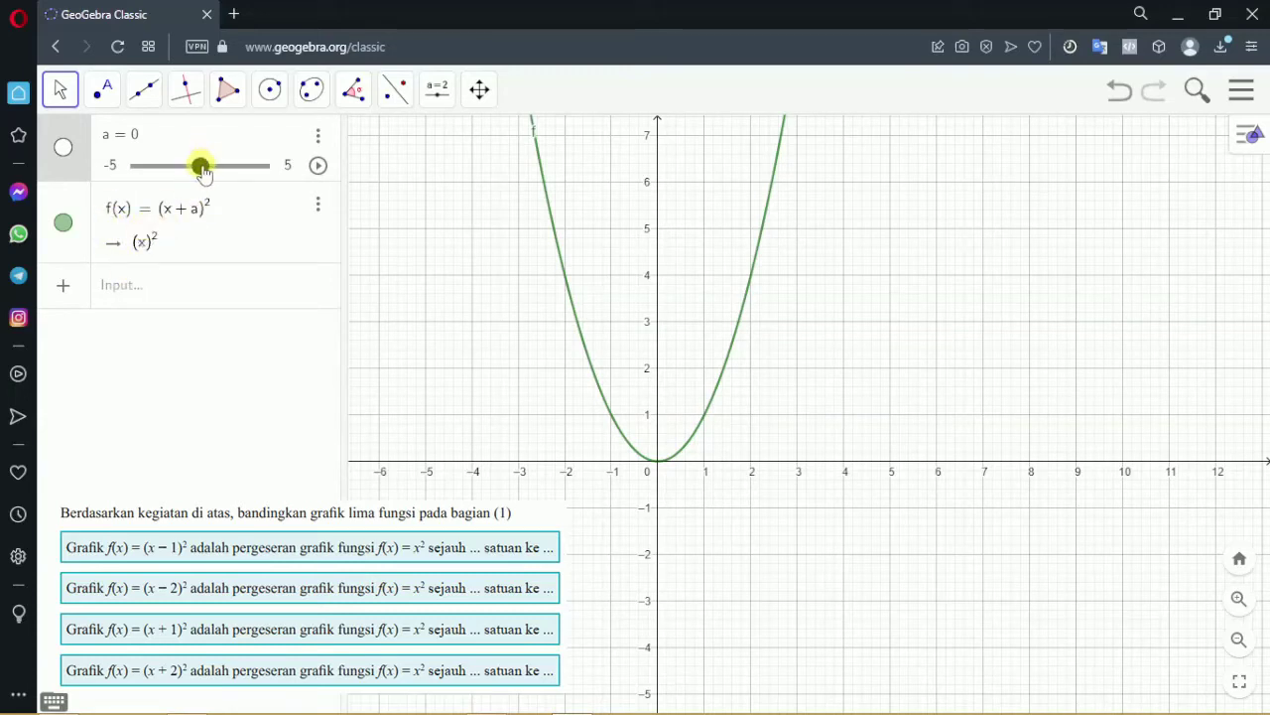
left_click_drag(202, 167, 213, 167)
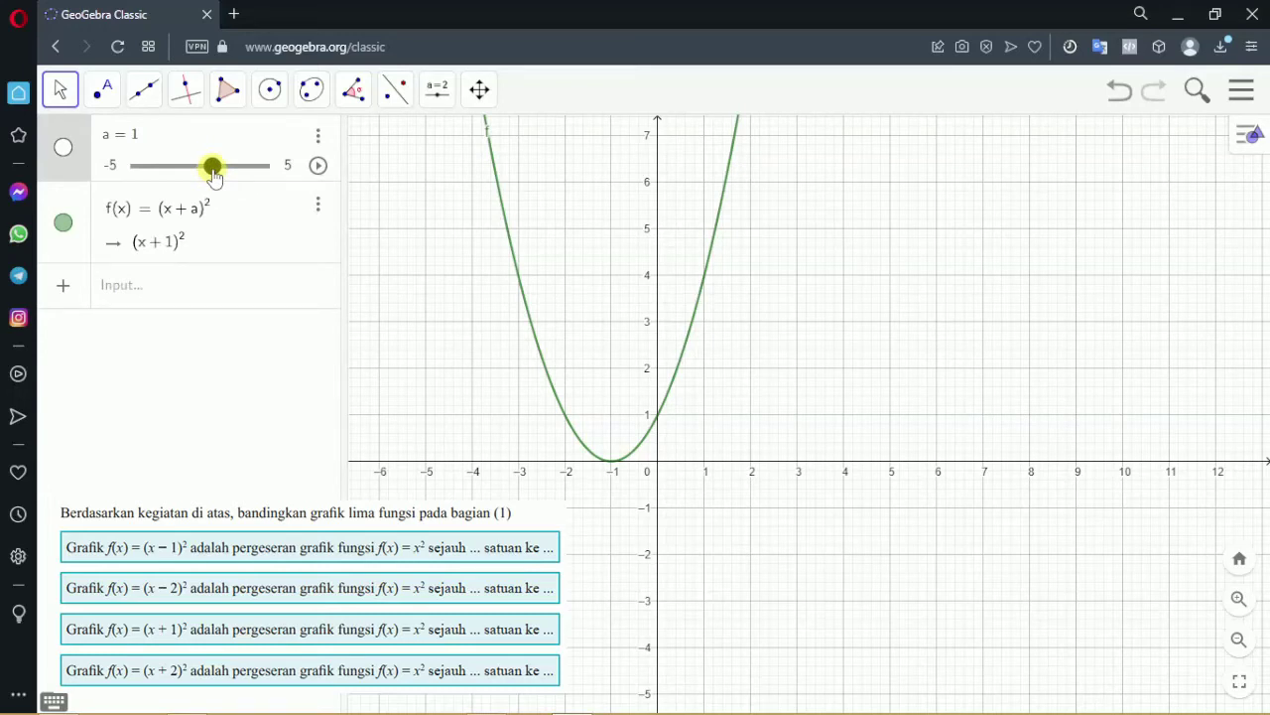
left_click_drag(217, 177, 226, 175)
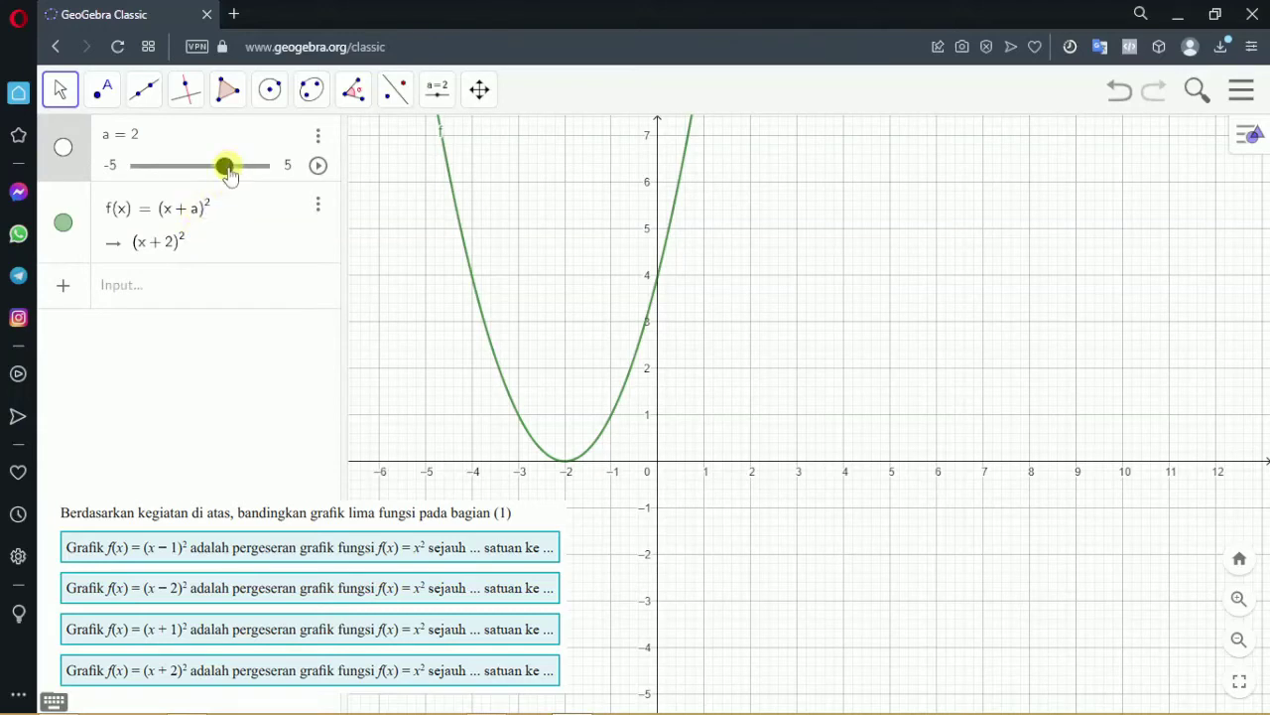
Raise slider a to 5, return it to 0, and set it to -1 to compare the opposite shift
left_click_drag(228, 171, 274, 168)
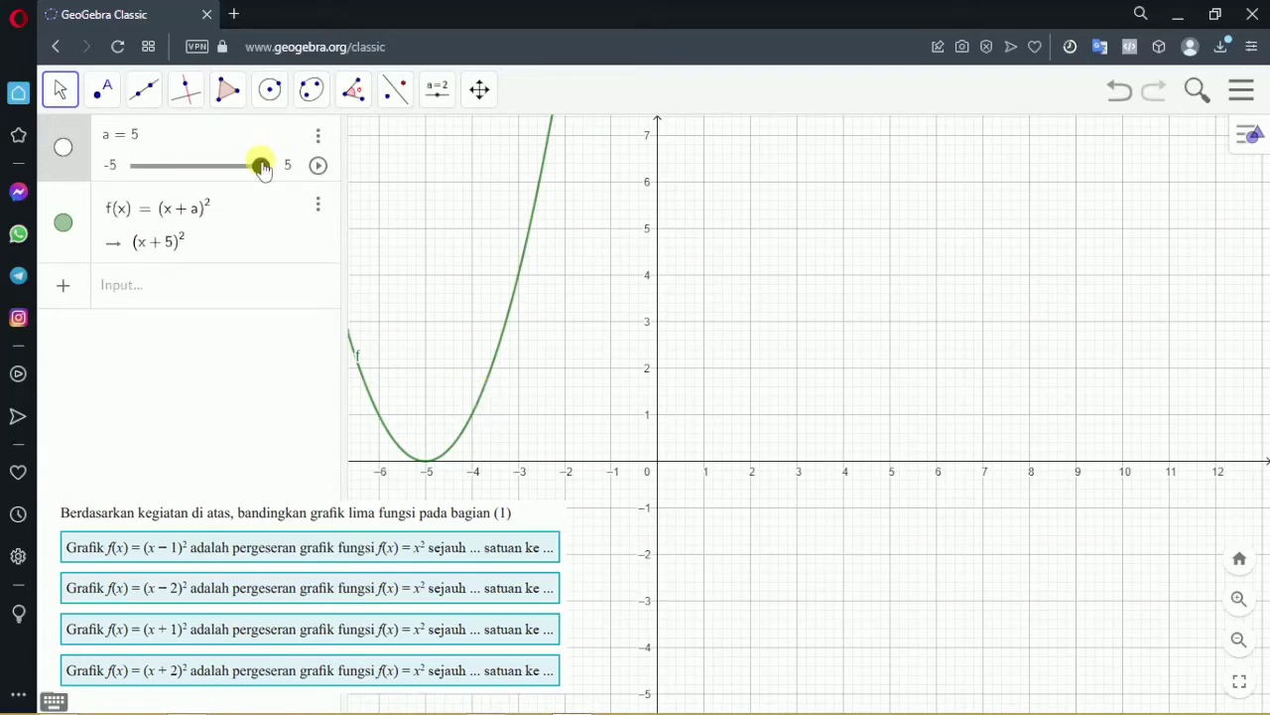
left_click_drag(260, 169, 195, 167)
left_click_drag(197, 166, 199, 164)
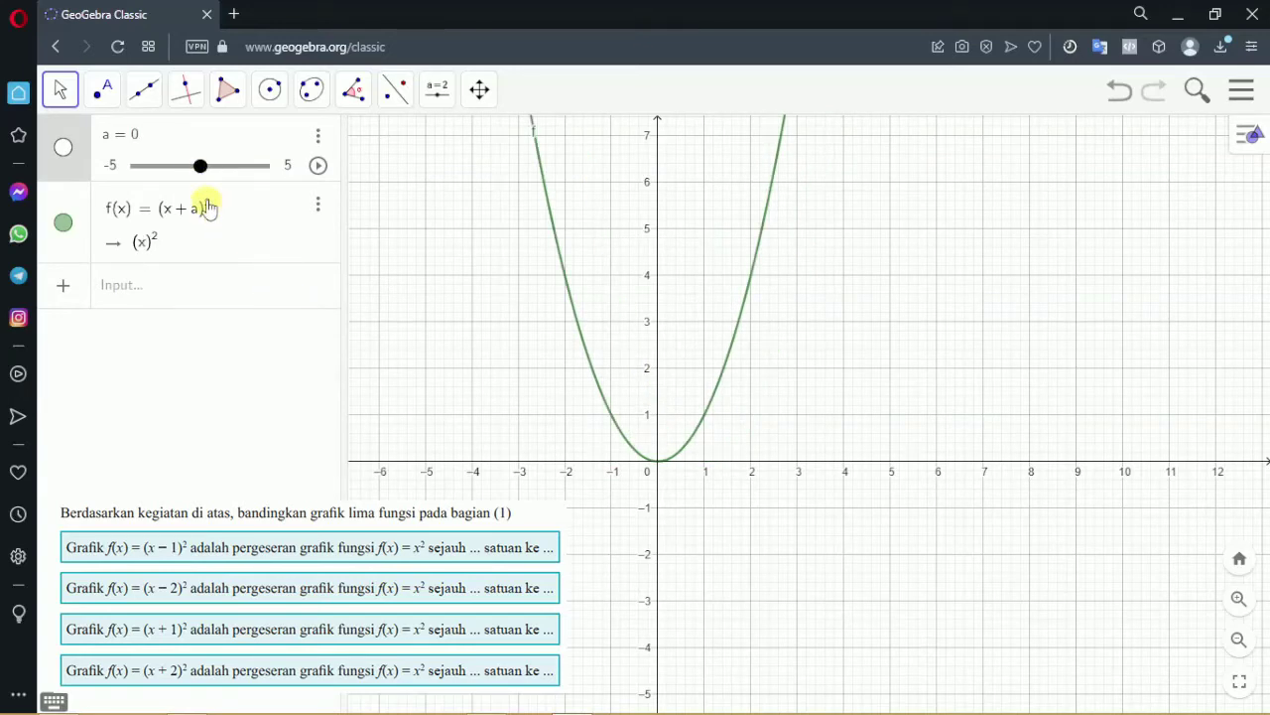
left_click_drag(199, 166, 188, 166)
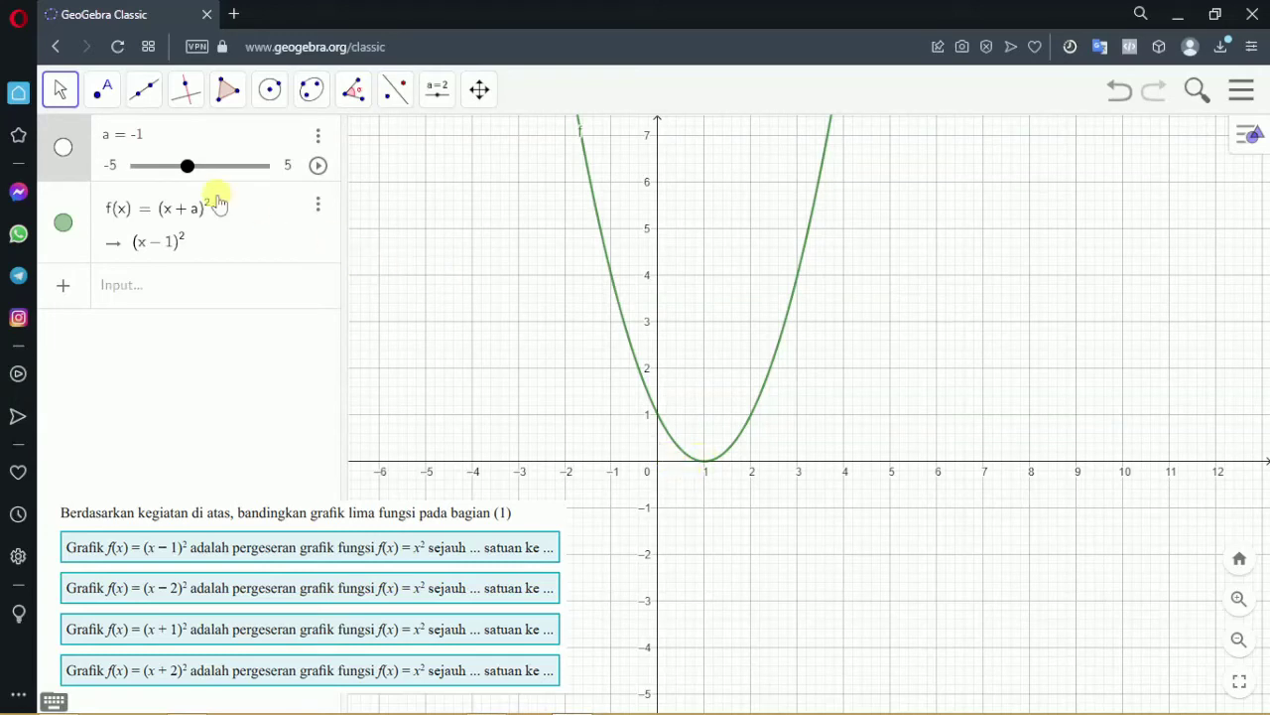
Step slider a through -2 and -5, and return it to 0, to compare the shifts of f(x) = (x+a)^2
left_click_drag(188, 174, 175, 174)
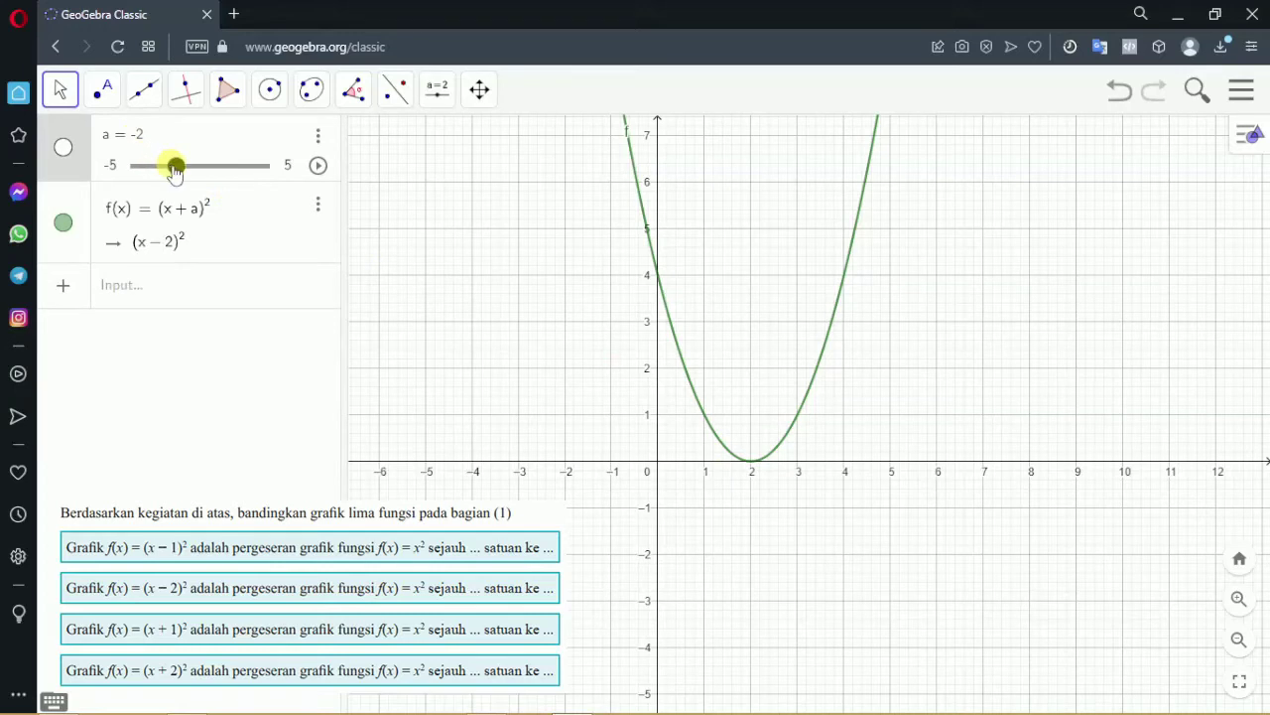
left_click_drag(174, 169, 114, 171)
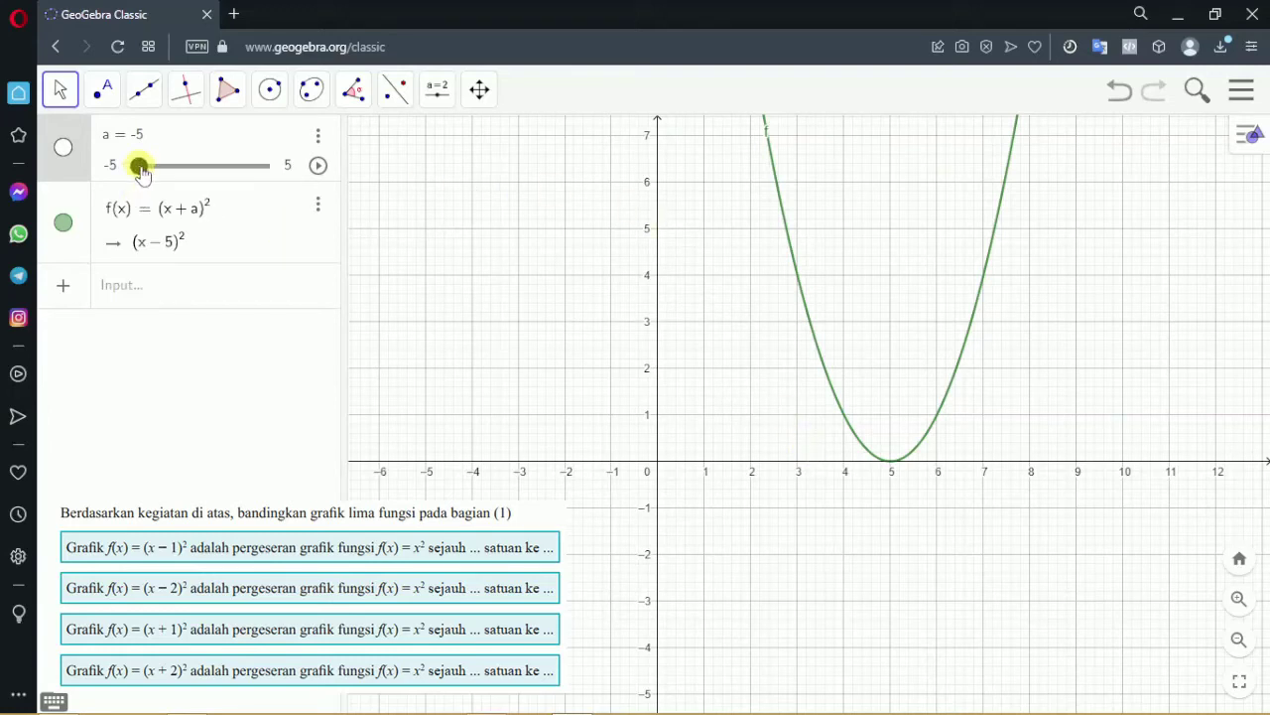
left_click_drag(142, 171, 200, 169)
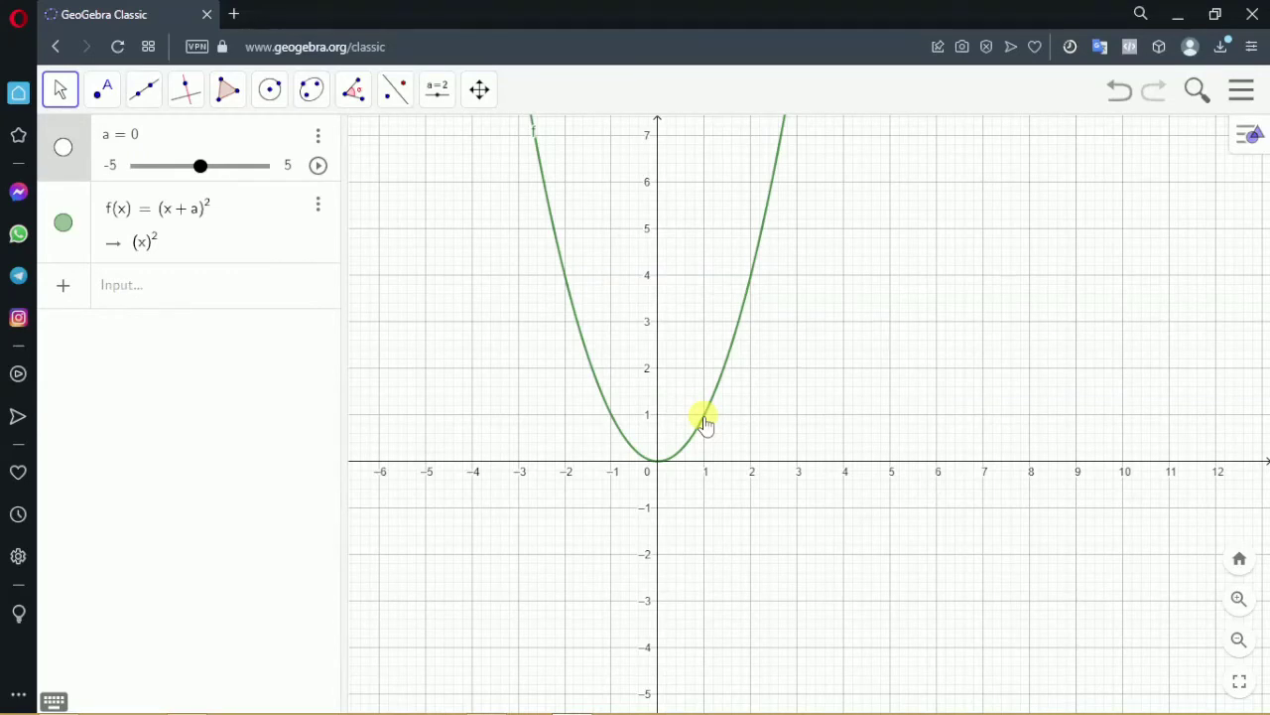
Hide the graph of f(x) and define a new function g(x) = x^2 + b with a slider for b
left_click(63, 222)
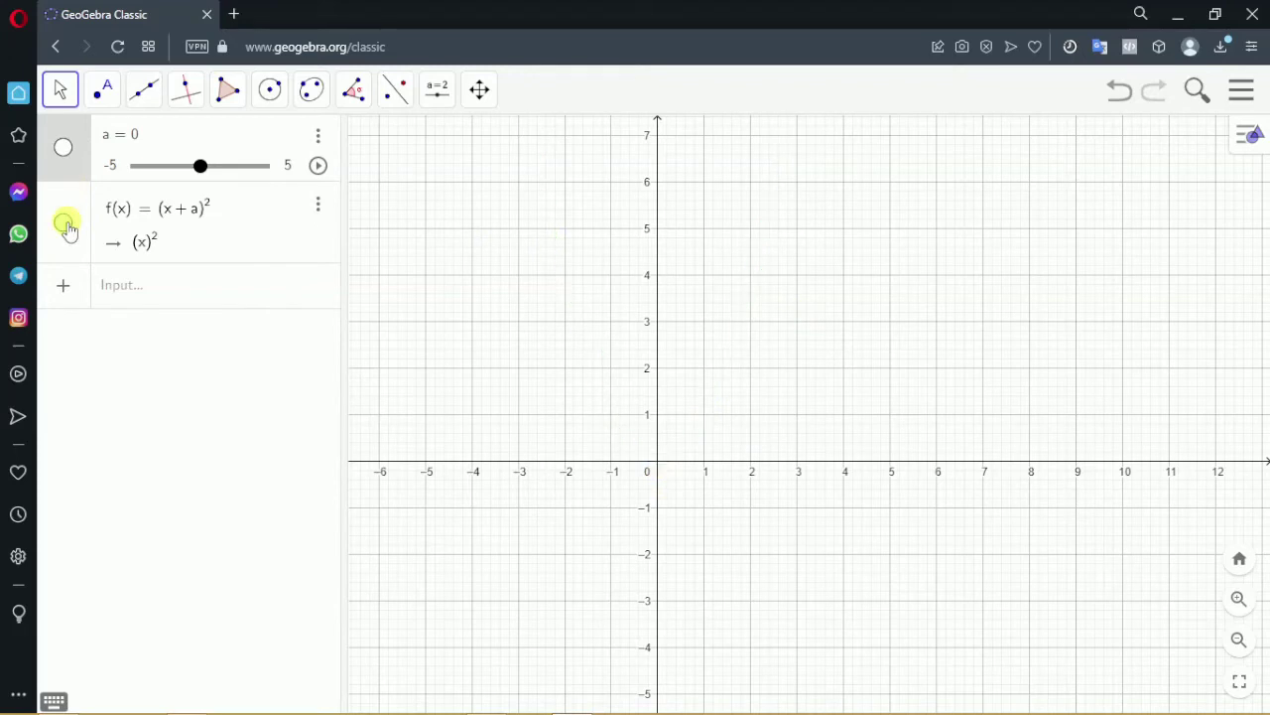
left_click(142, 286)
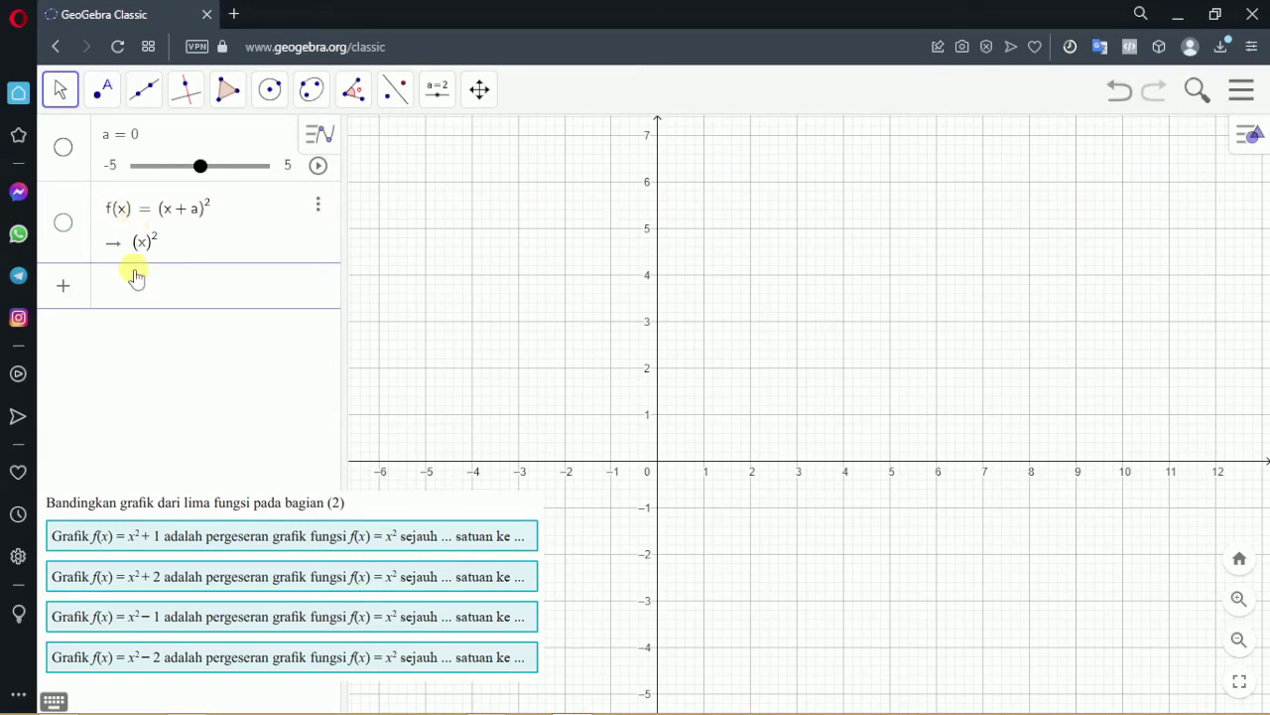
type("g(x")
type("=x")
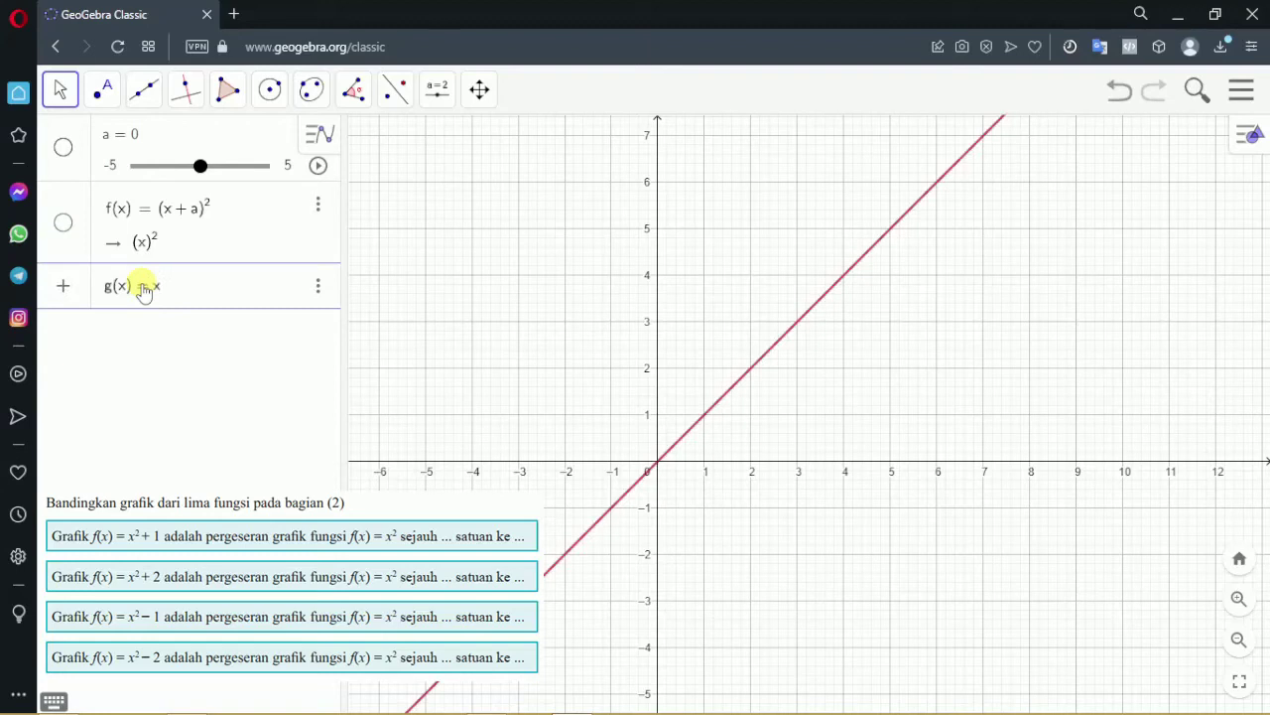
type("^2")
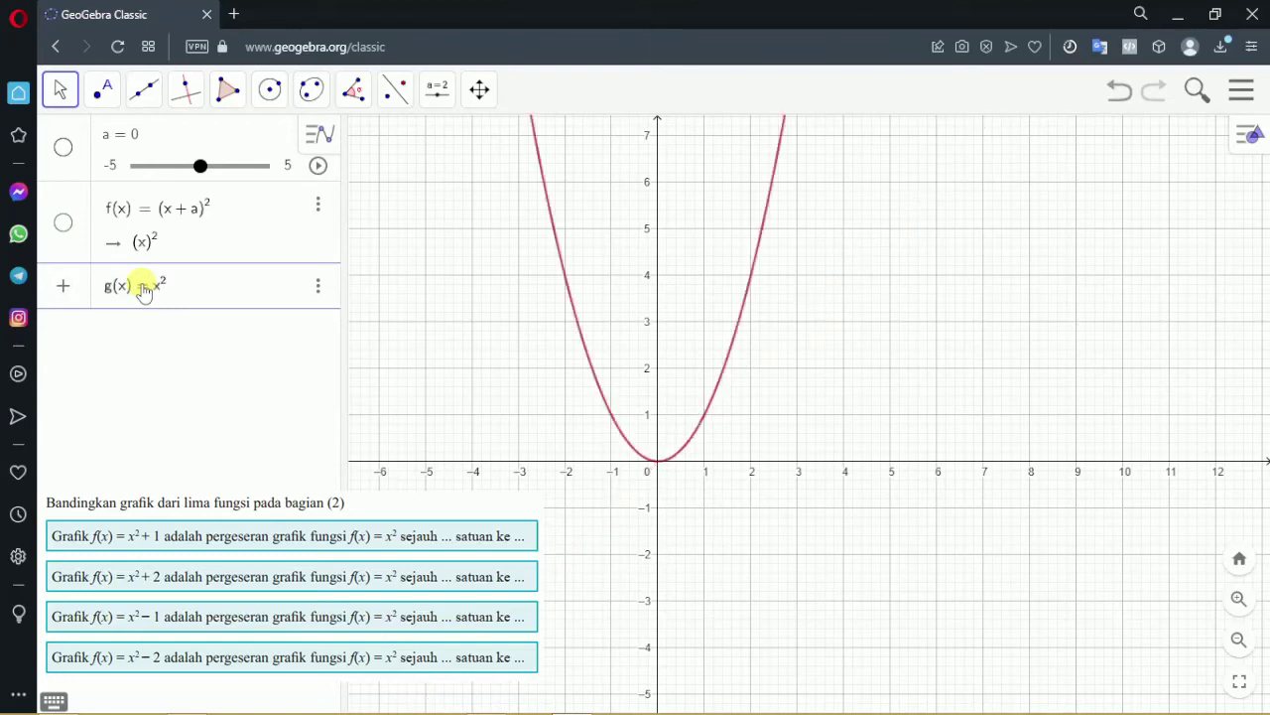
type("+b")
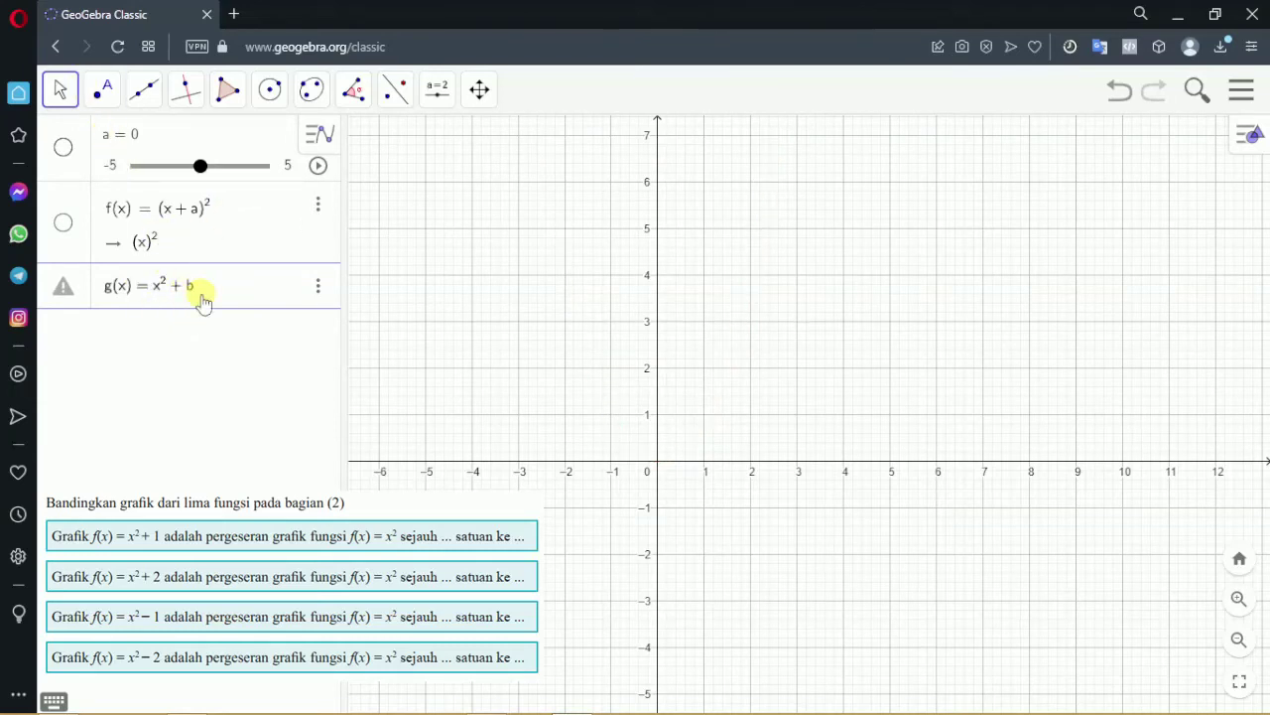
key("Return")
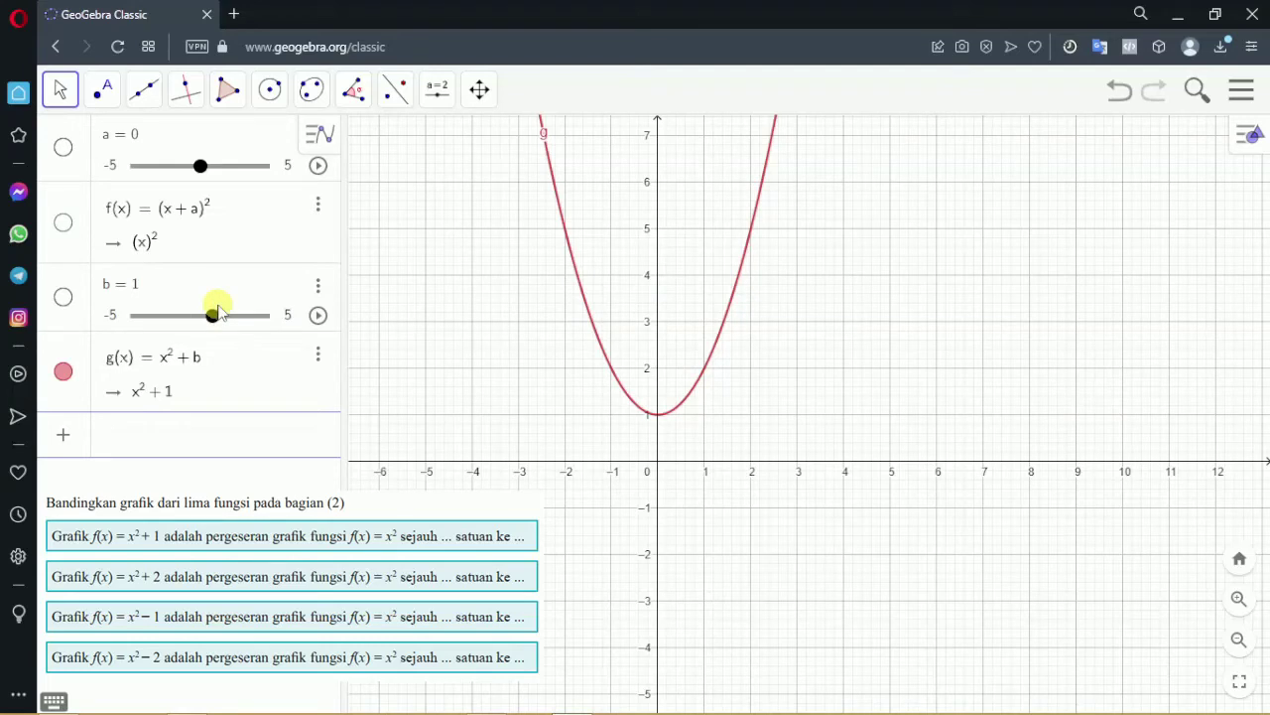
Lower slider b to -1.2 to try out the vertical shift of g(x) = x^2 + b
left_click_drag(213, 313, 187, 325)
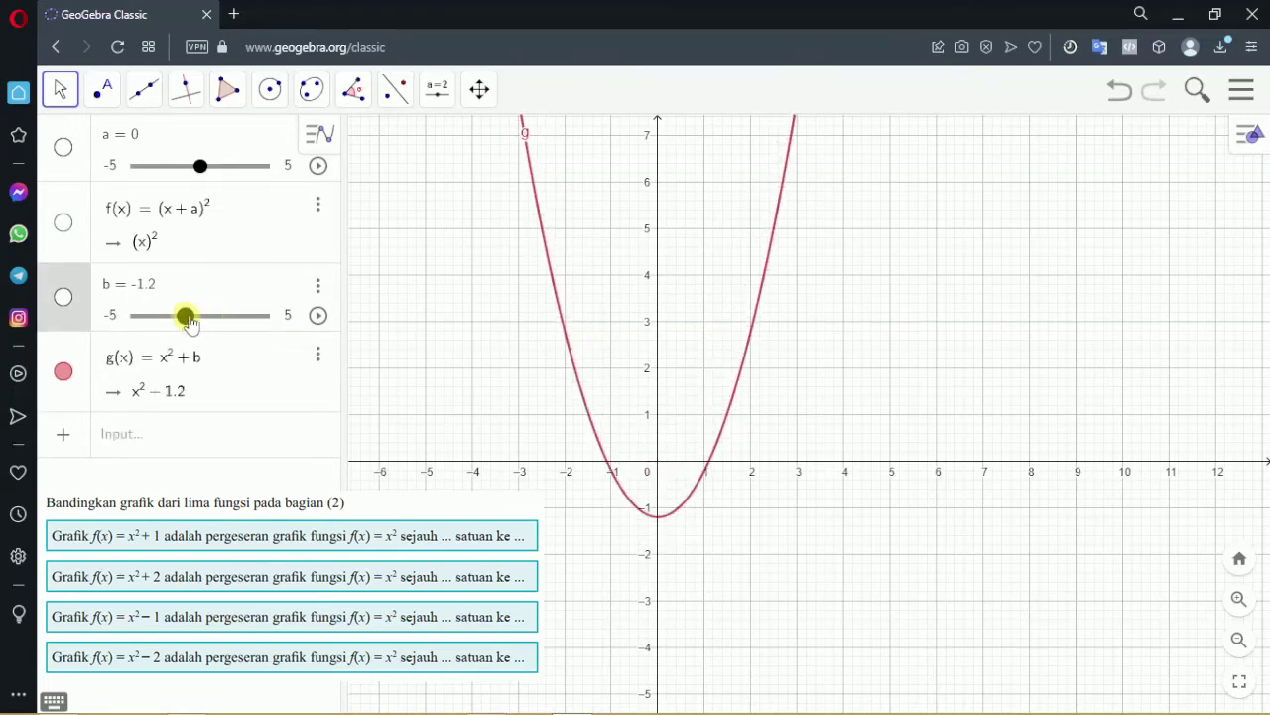
left_click(319, 287)
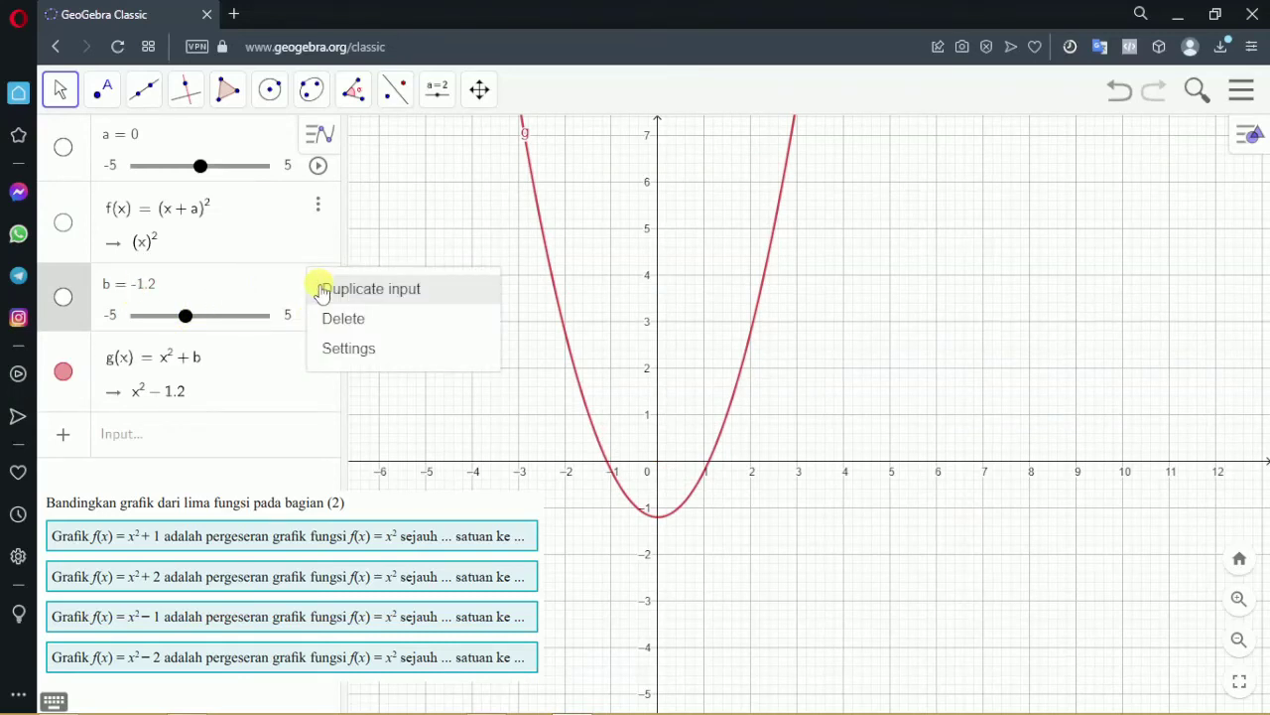
left_click(278, 287)
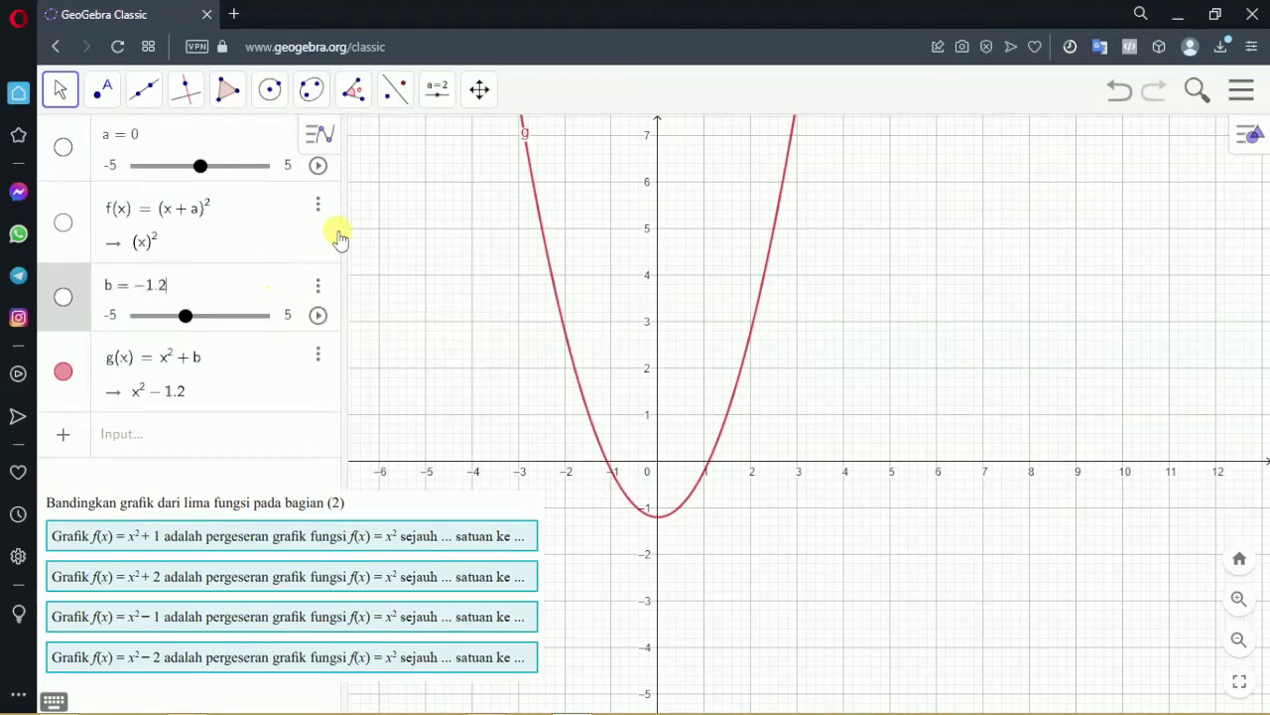
Delete the function f(x) = (x+a)^2 and its slider a
left_click(317, 205)
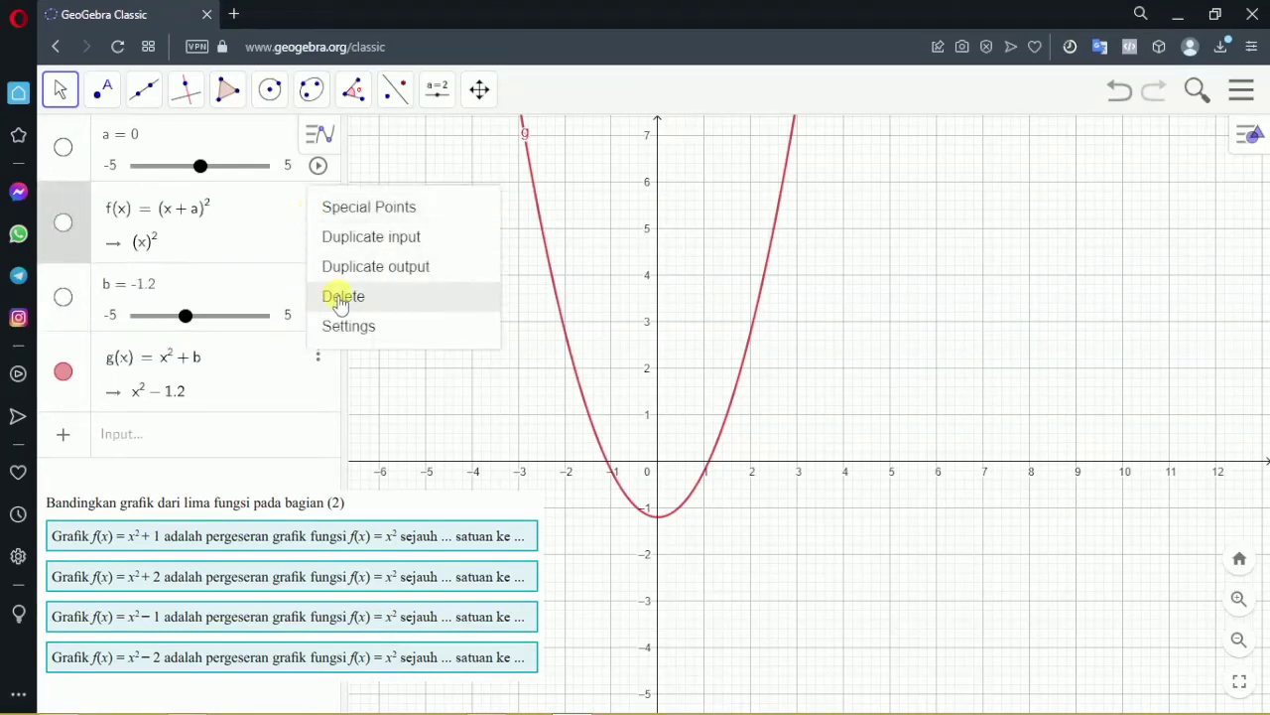
left_click(341, 298)
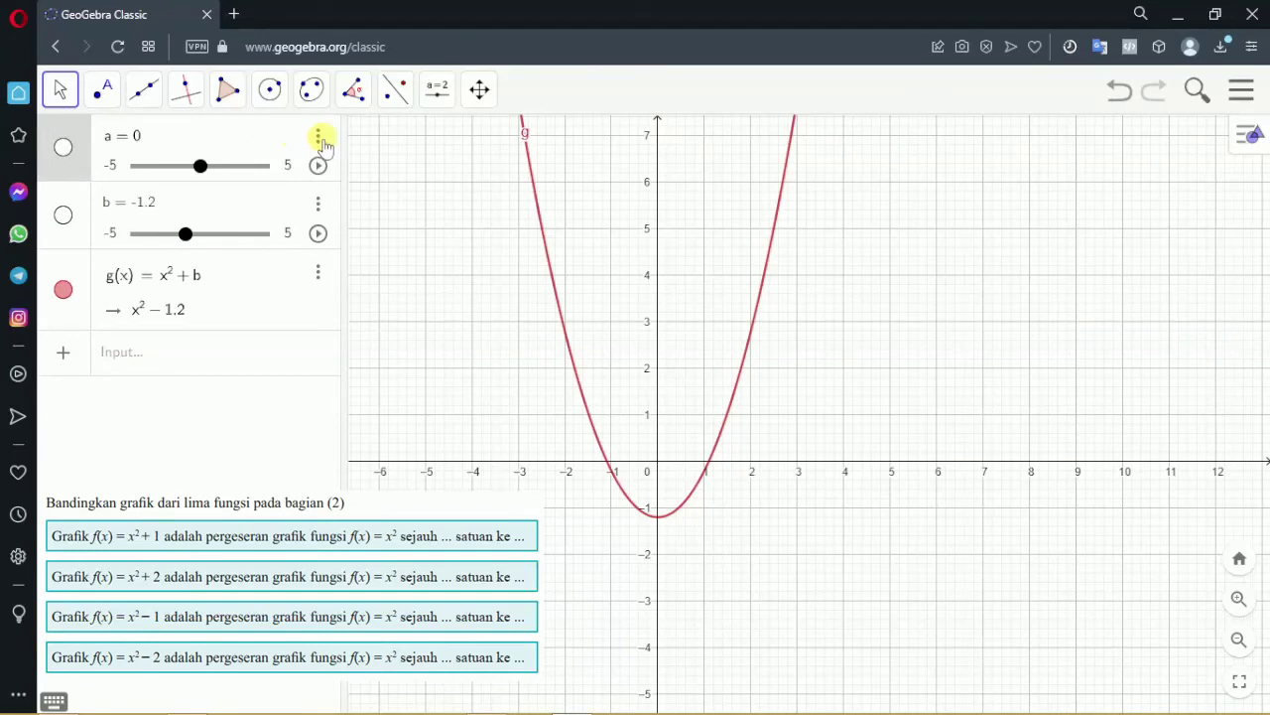
left_click(319, 139)
left_click(333, 169)
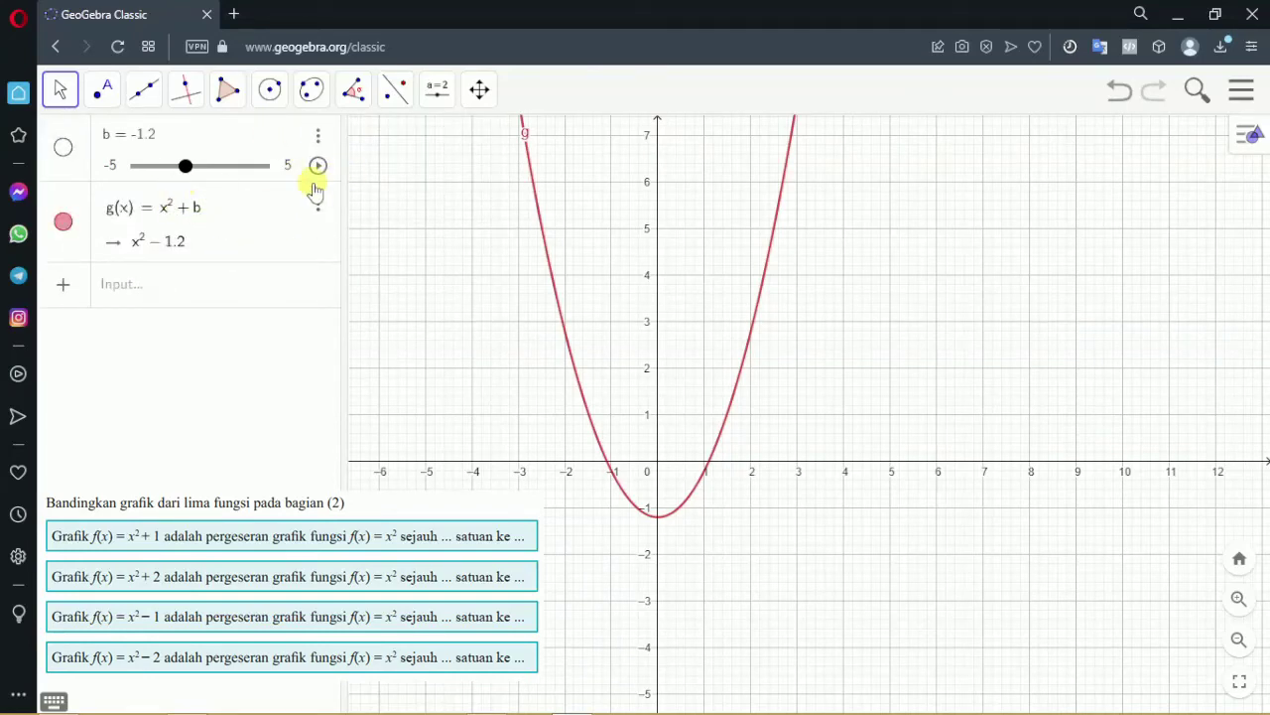
Configure slider b with an increment of 1 and the Fixed option enabled, and set b to 1
left_click(316, 136)
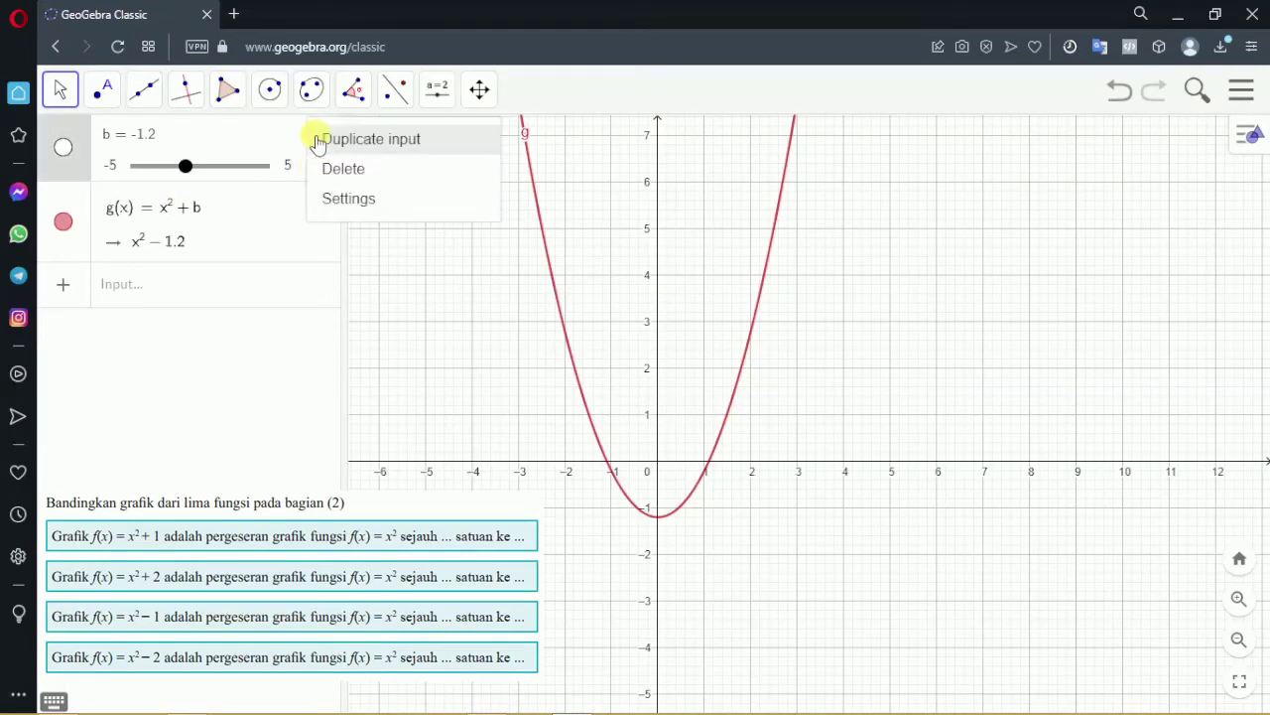
left_click(340, 198)
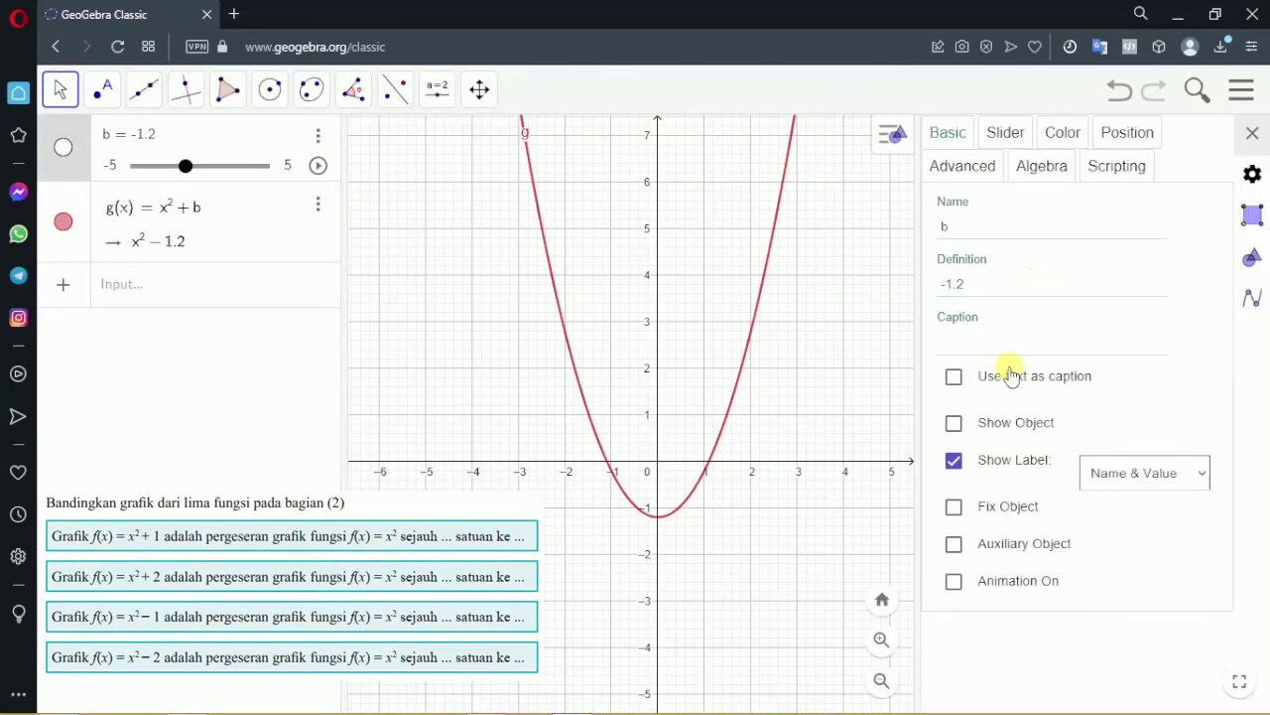
left_click(1006, 136)
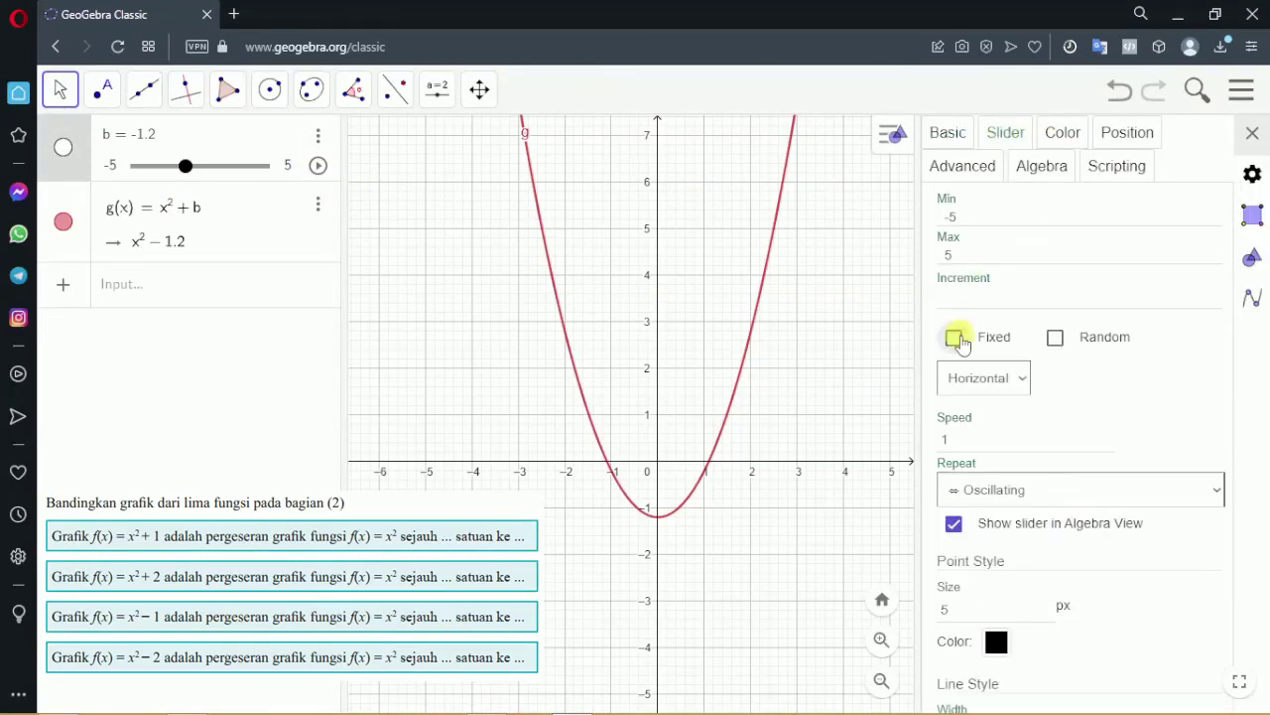
type("1")
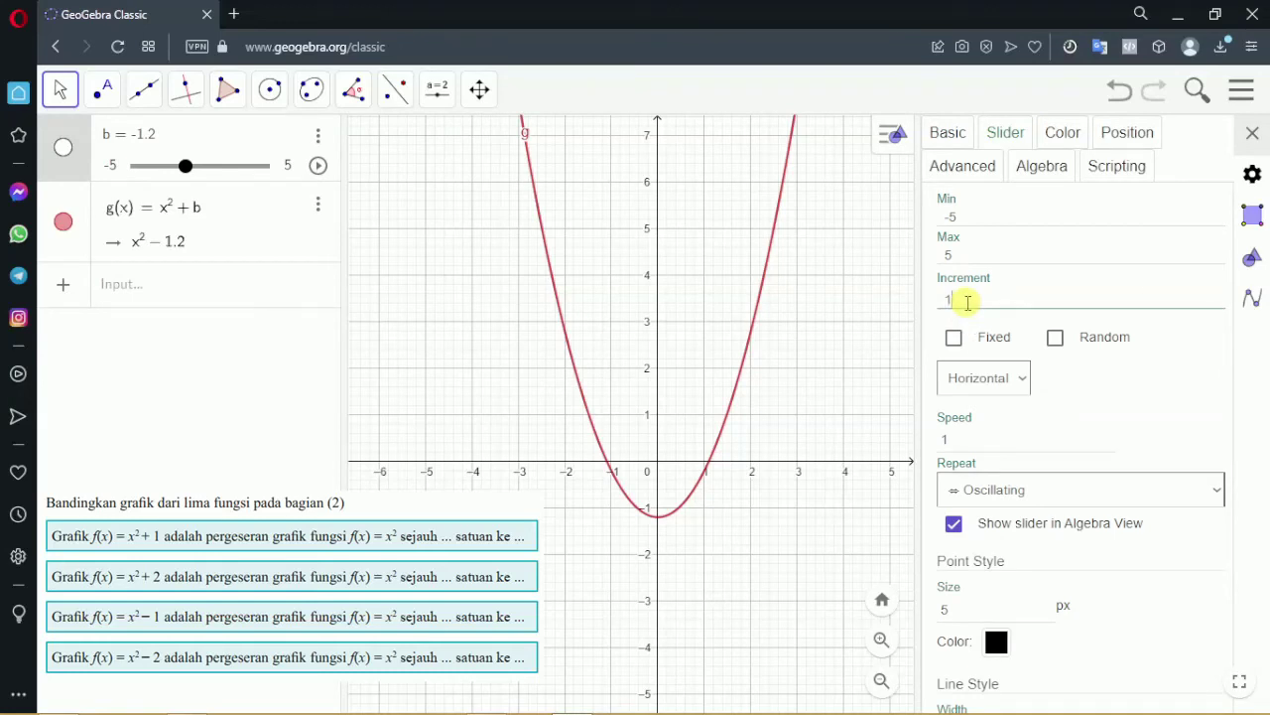
left_click(954, 339)
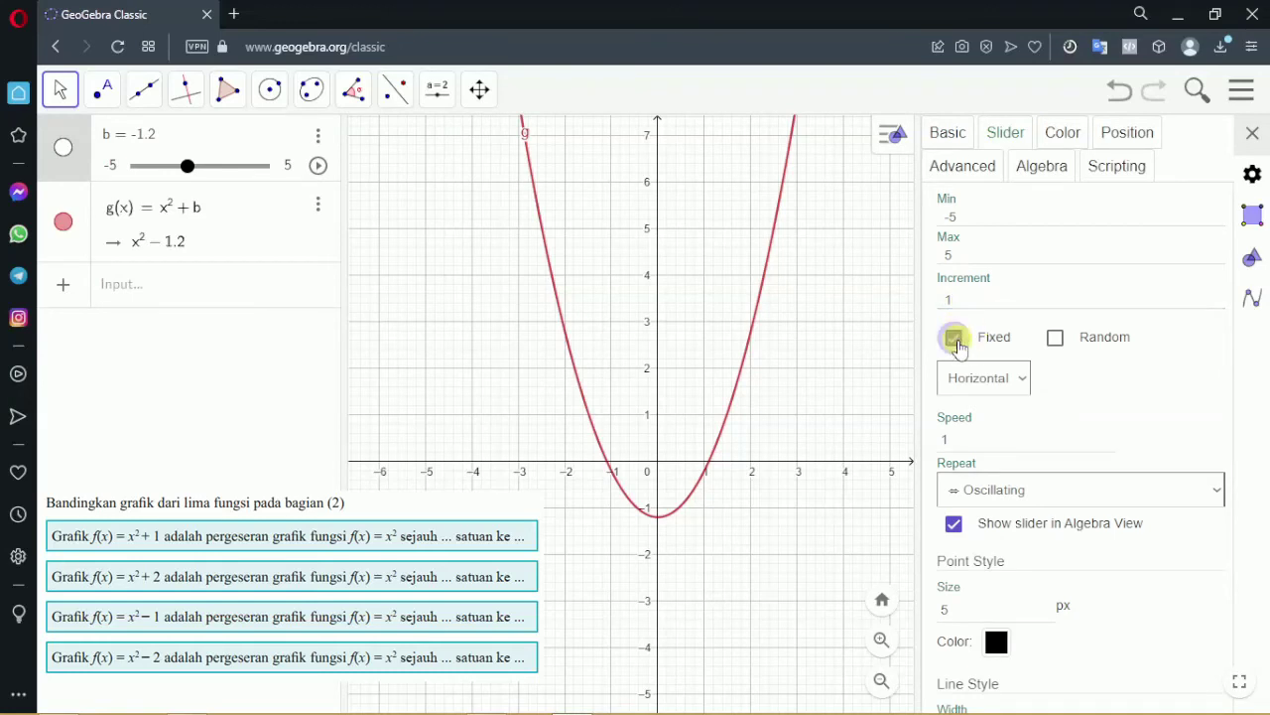
left_click(868, 311)
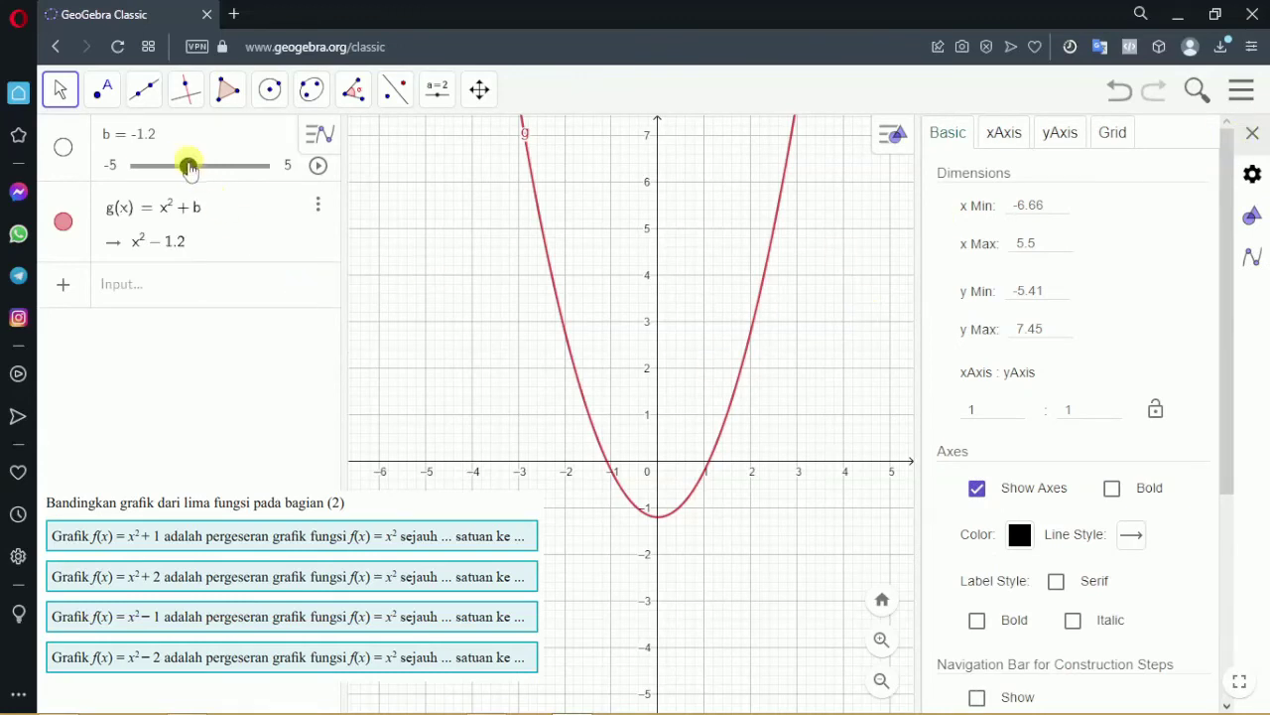
mouse_move(188, 165)
left_mouse_down()
mouse_move(210, 165)
mouse_move(176, 165)
mouse_move(211, 170)
left_mouse_up()
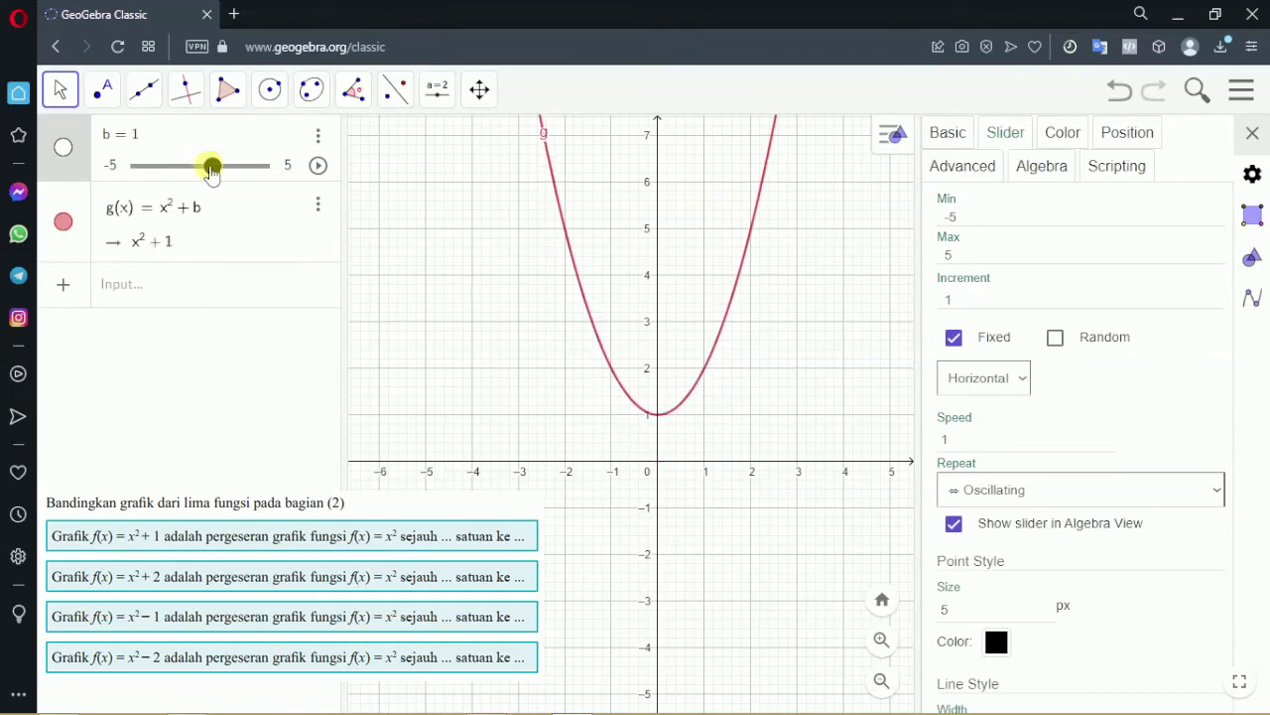
left_click(1251, 133)
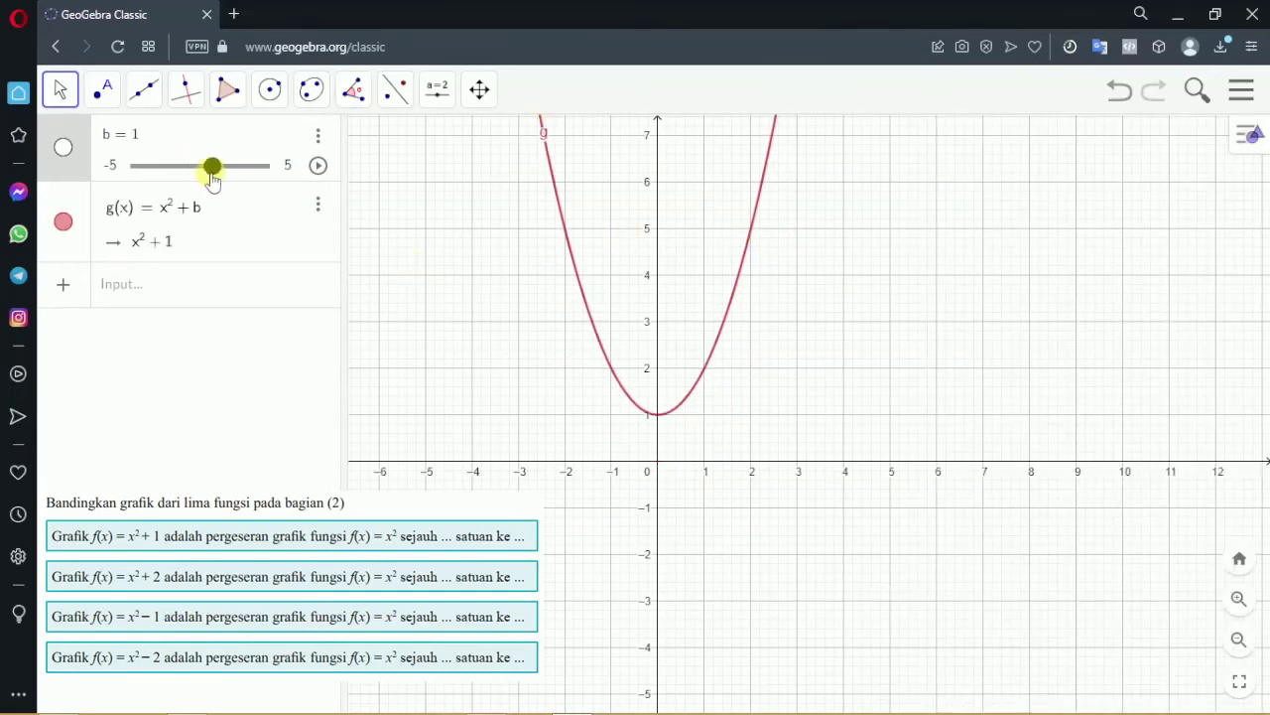
Step slider b through 0, 1, 2 and 4, and return it to 0, to compare positive shifts of g(x) = x^2 + b
left_click_drag(213, 177, 203, 177)
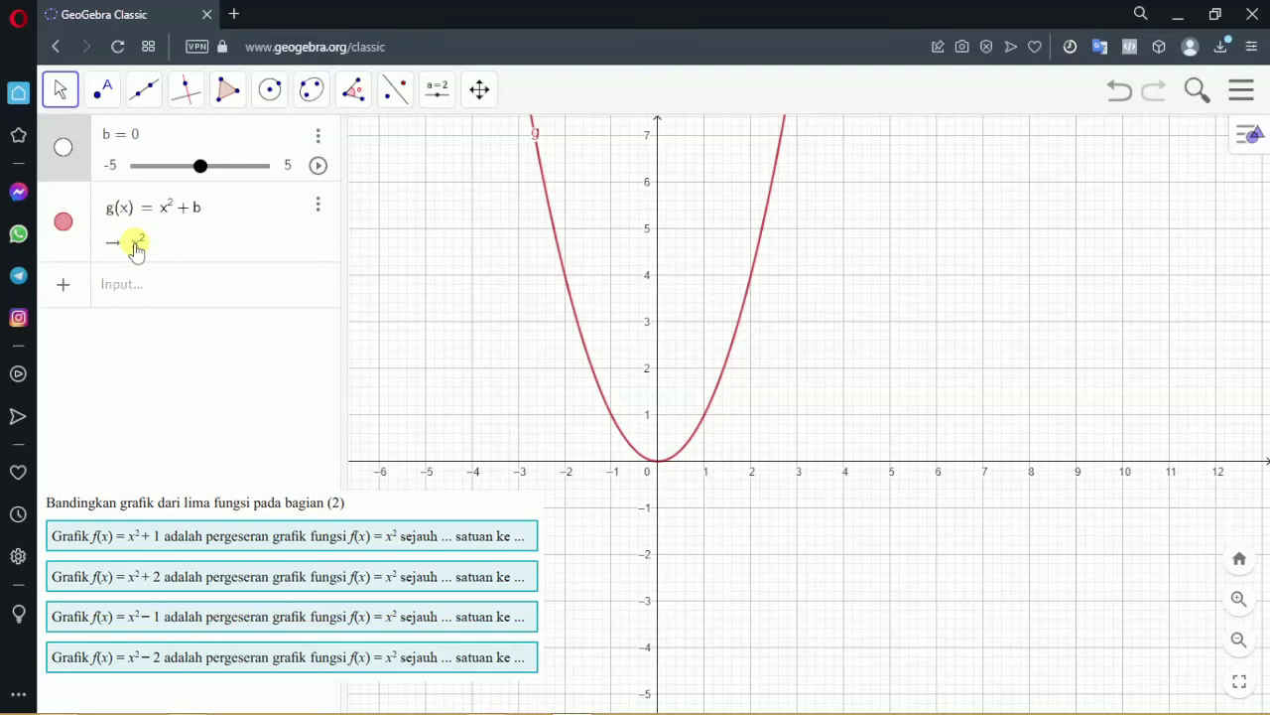
left_click_drag(714, 317, 690, 444)
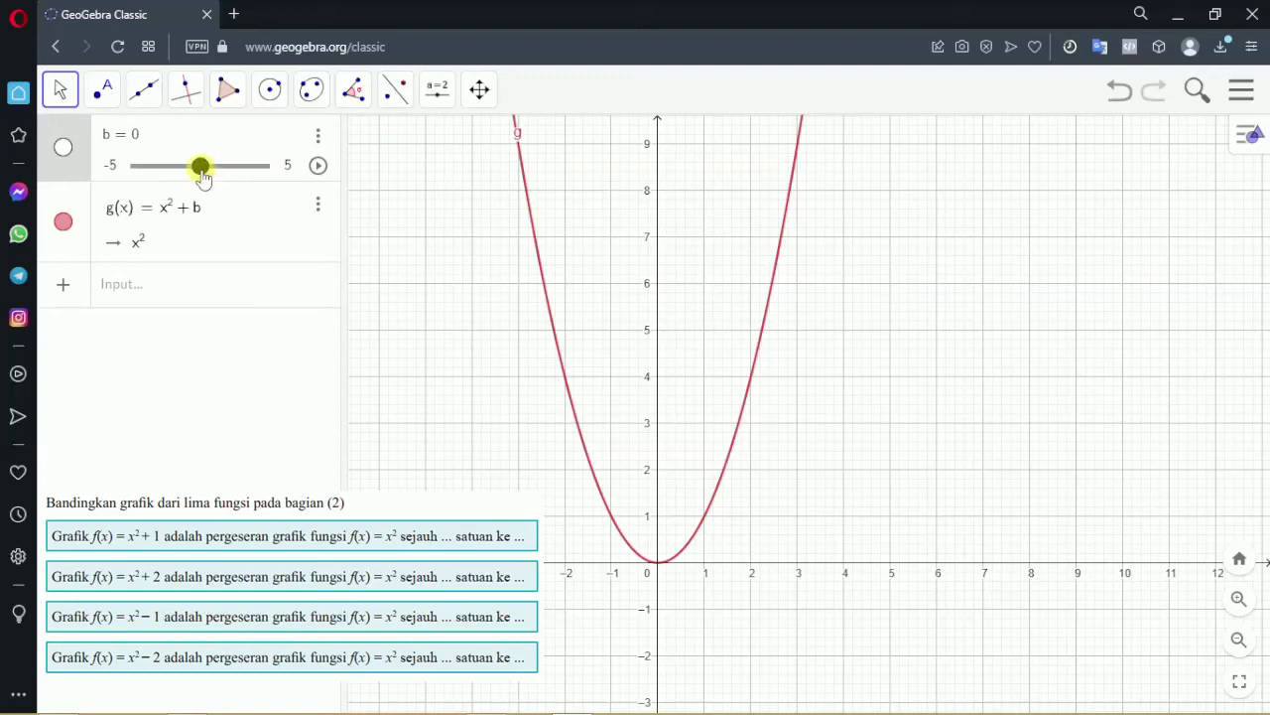
left_click_drag(203, 175, 216, 179)
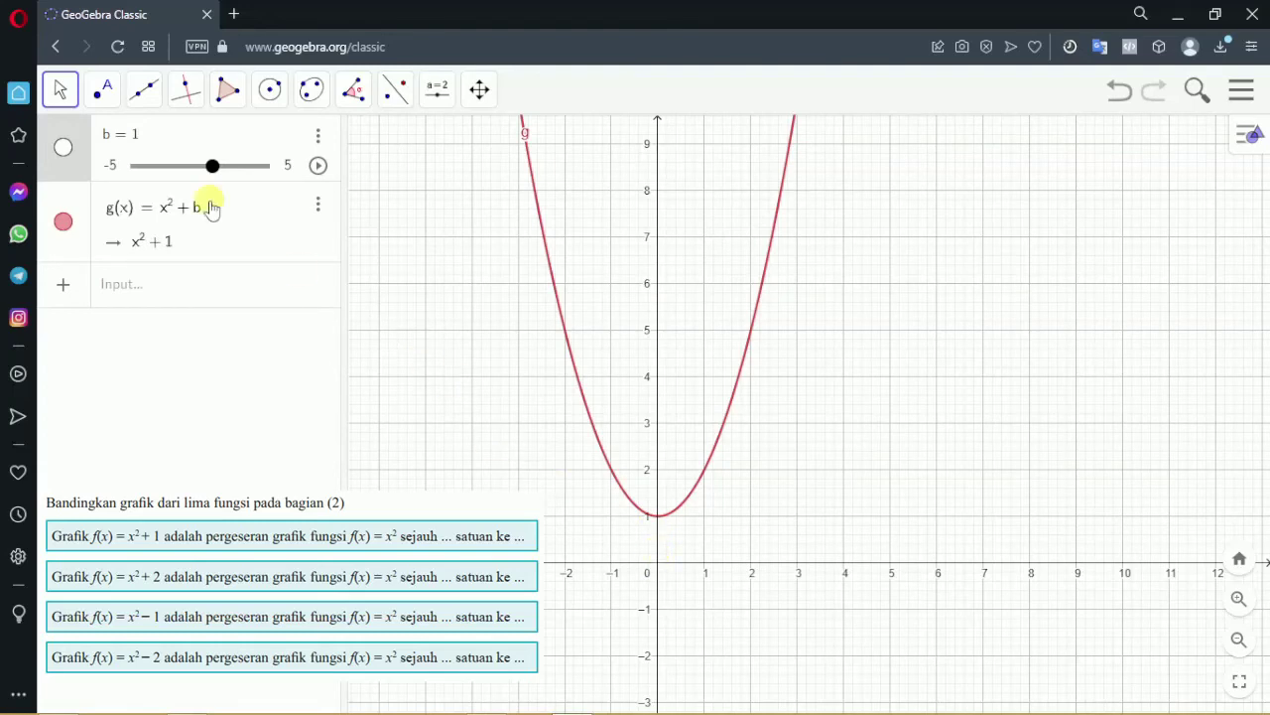
left_click_drag(213, 167, 225, 167)
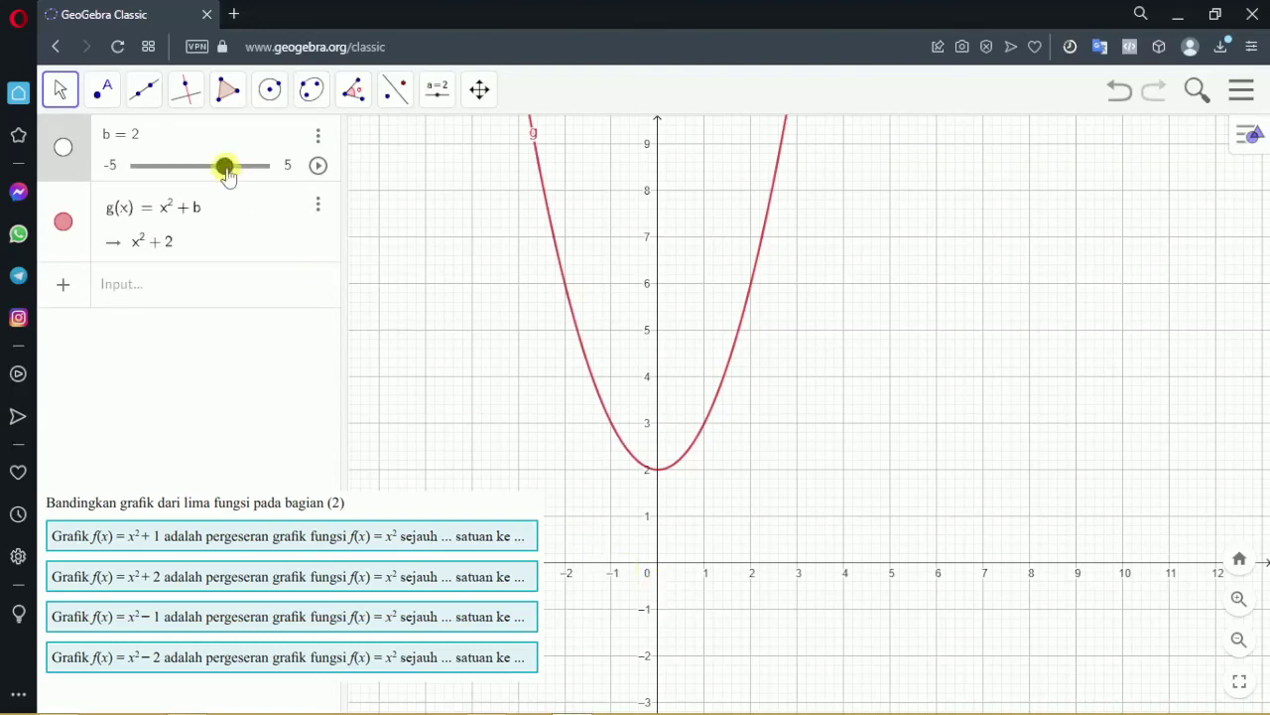
left_click_drag(227, 174, 256, 174)
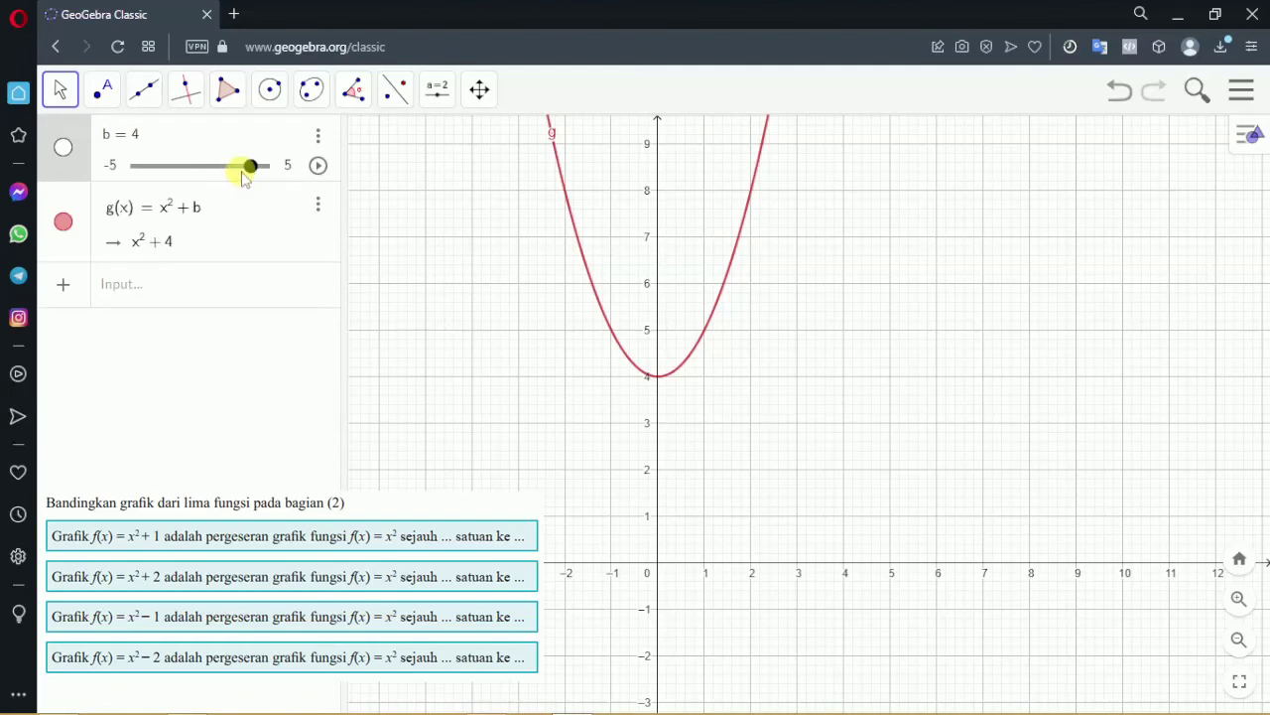
left_click_drag(249, 172, 204, 174)
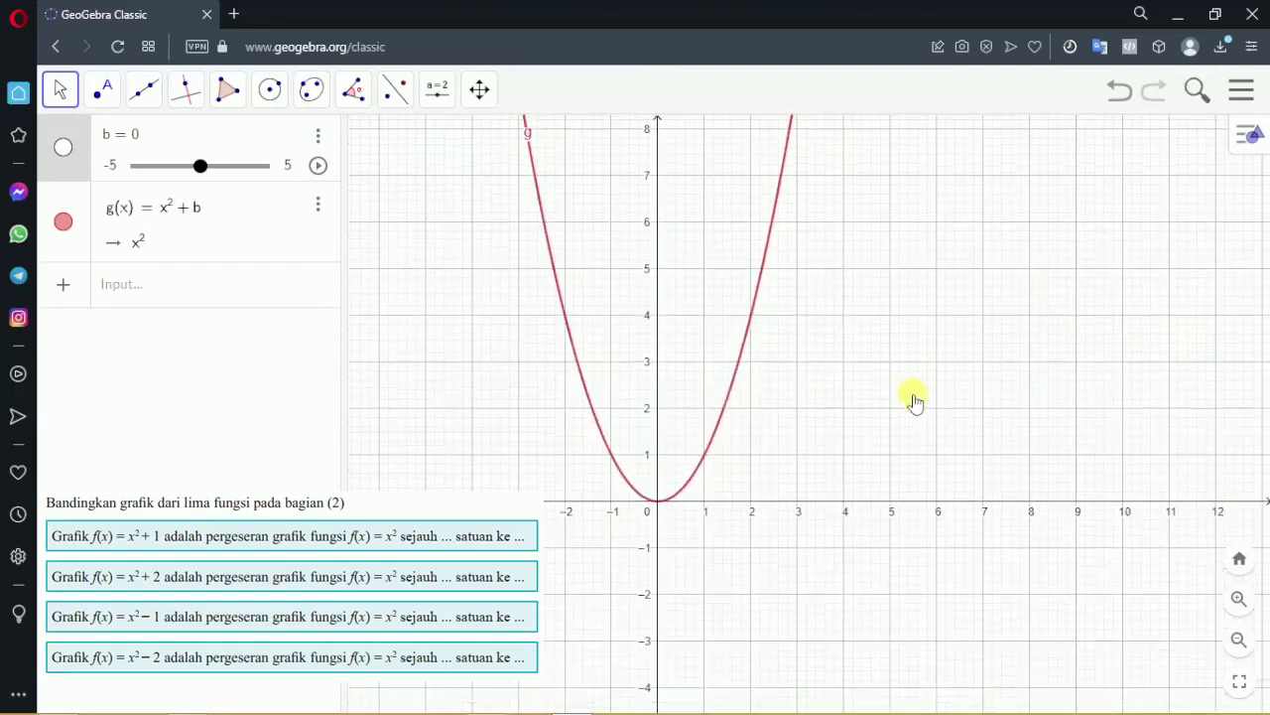
Step slider b through -1 and -3, and return it to 0, to compare negative shifts of g(x) = x^2 + b
left_click_drag(908, 461, 913, 399)
left_click_drag(828, 440, 834, 420)
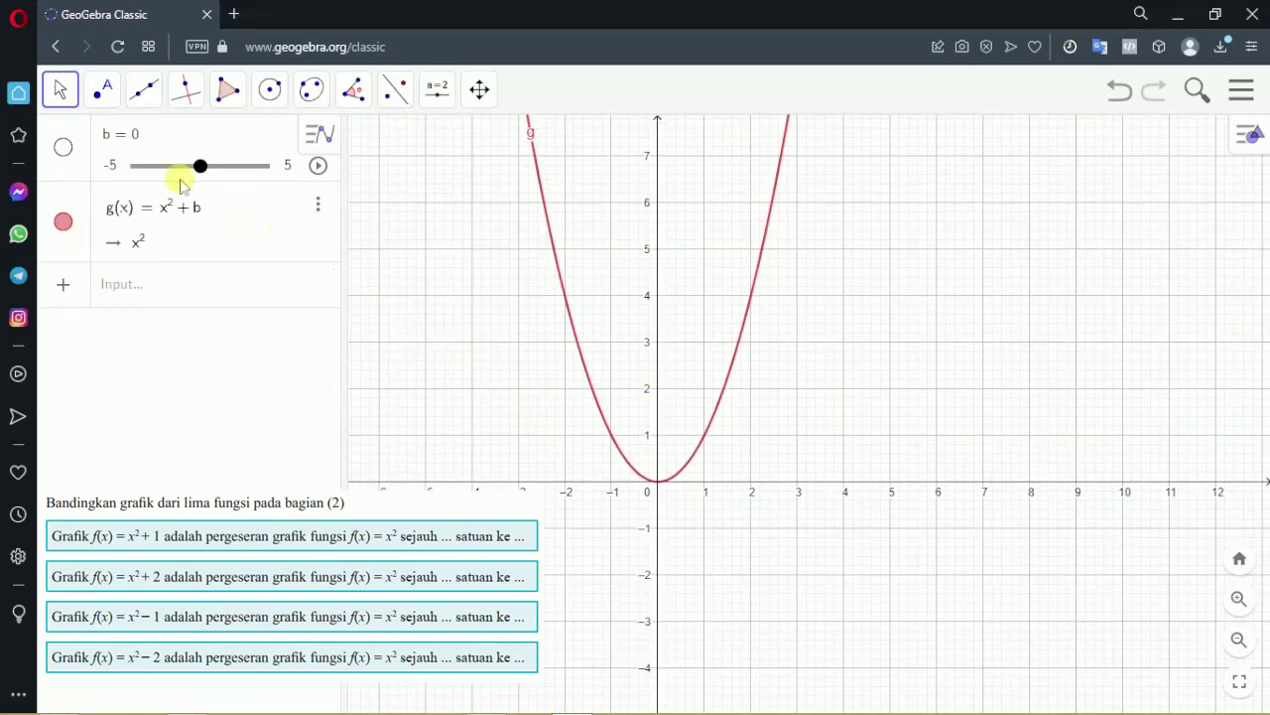
left_click_drag(201, 175, 188, 175)
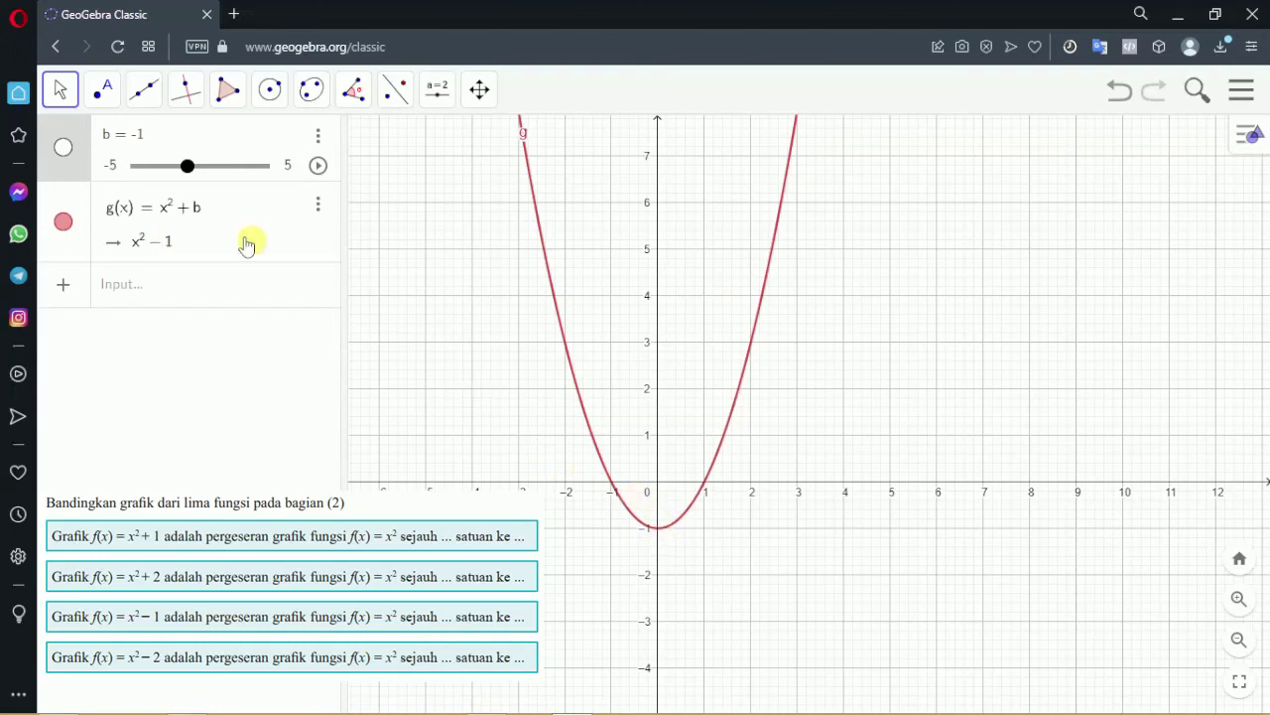
left_click_drag(190, 177, 163, 175)
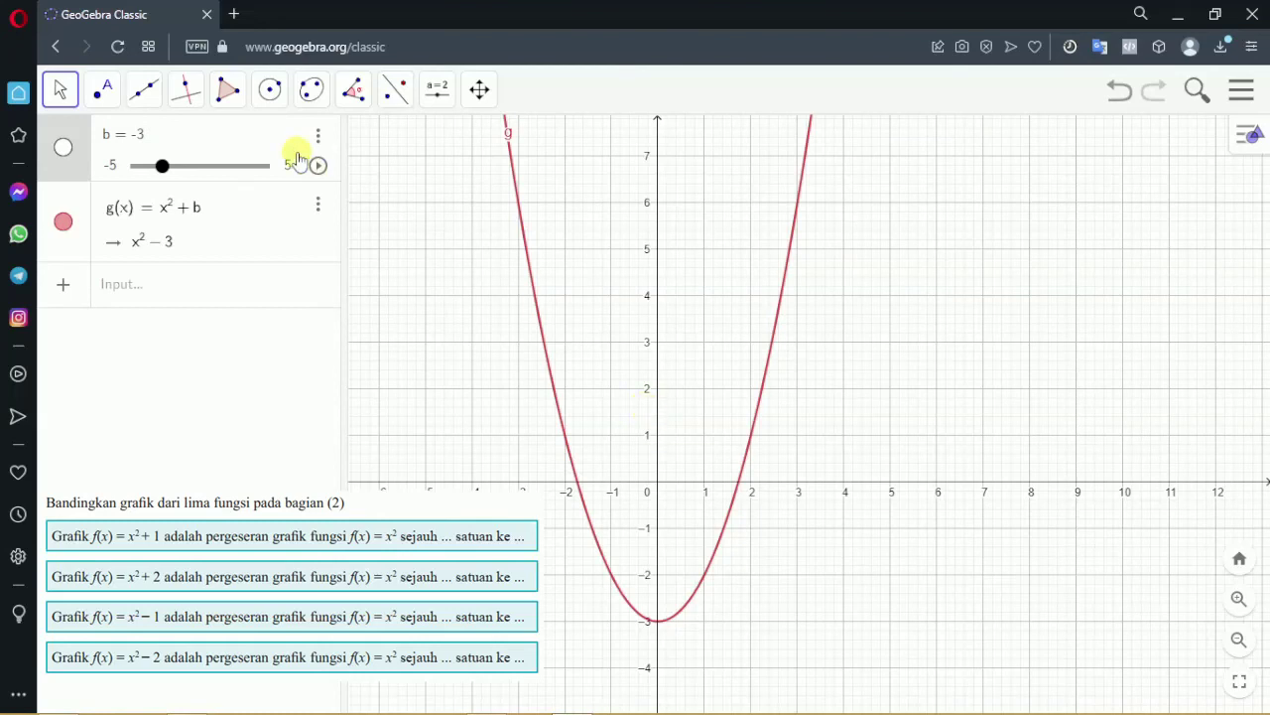
left_click_drag(164, 166, 202, 170)
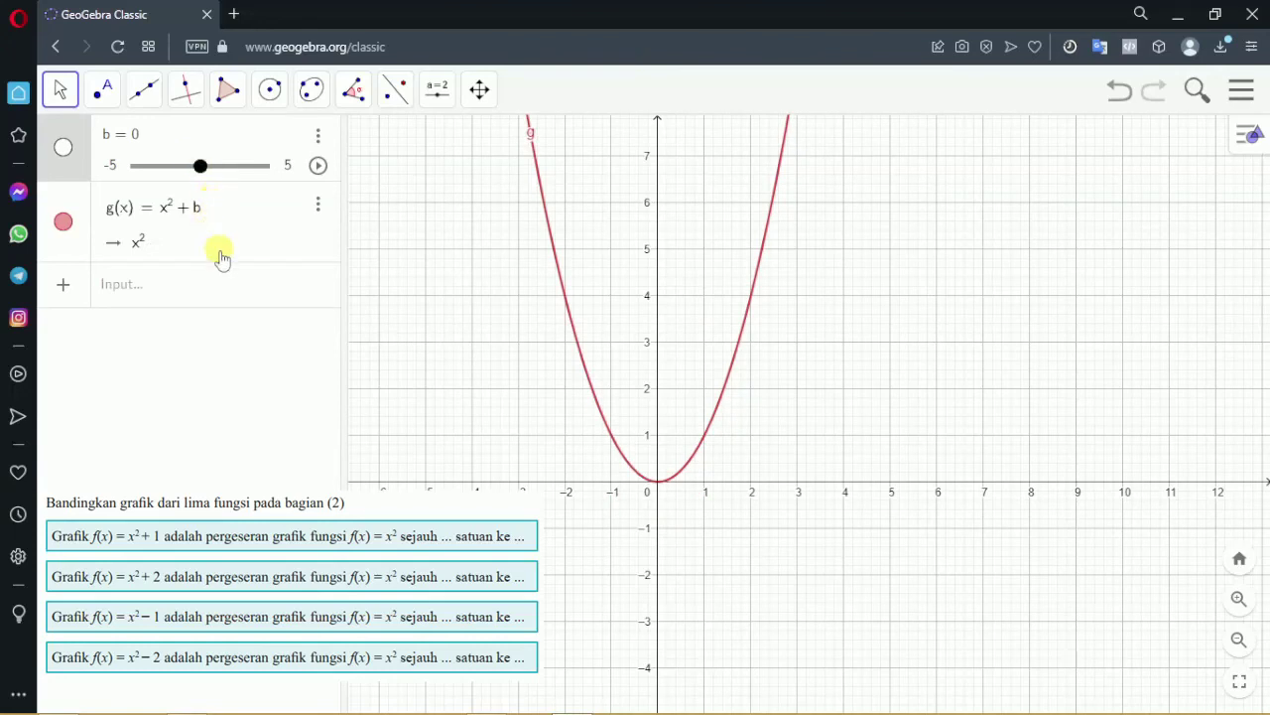